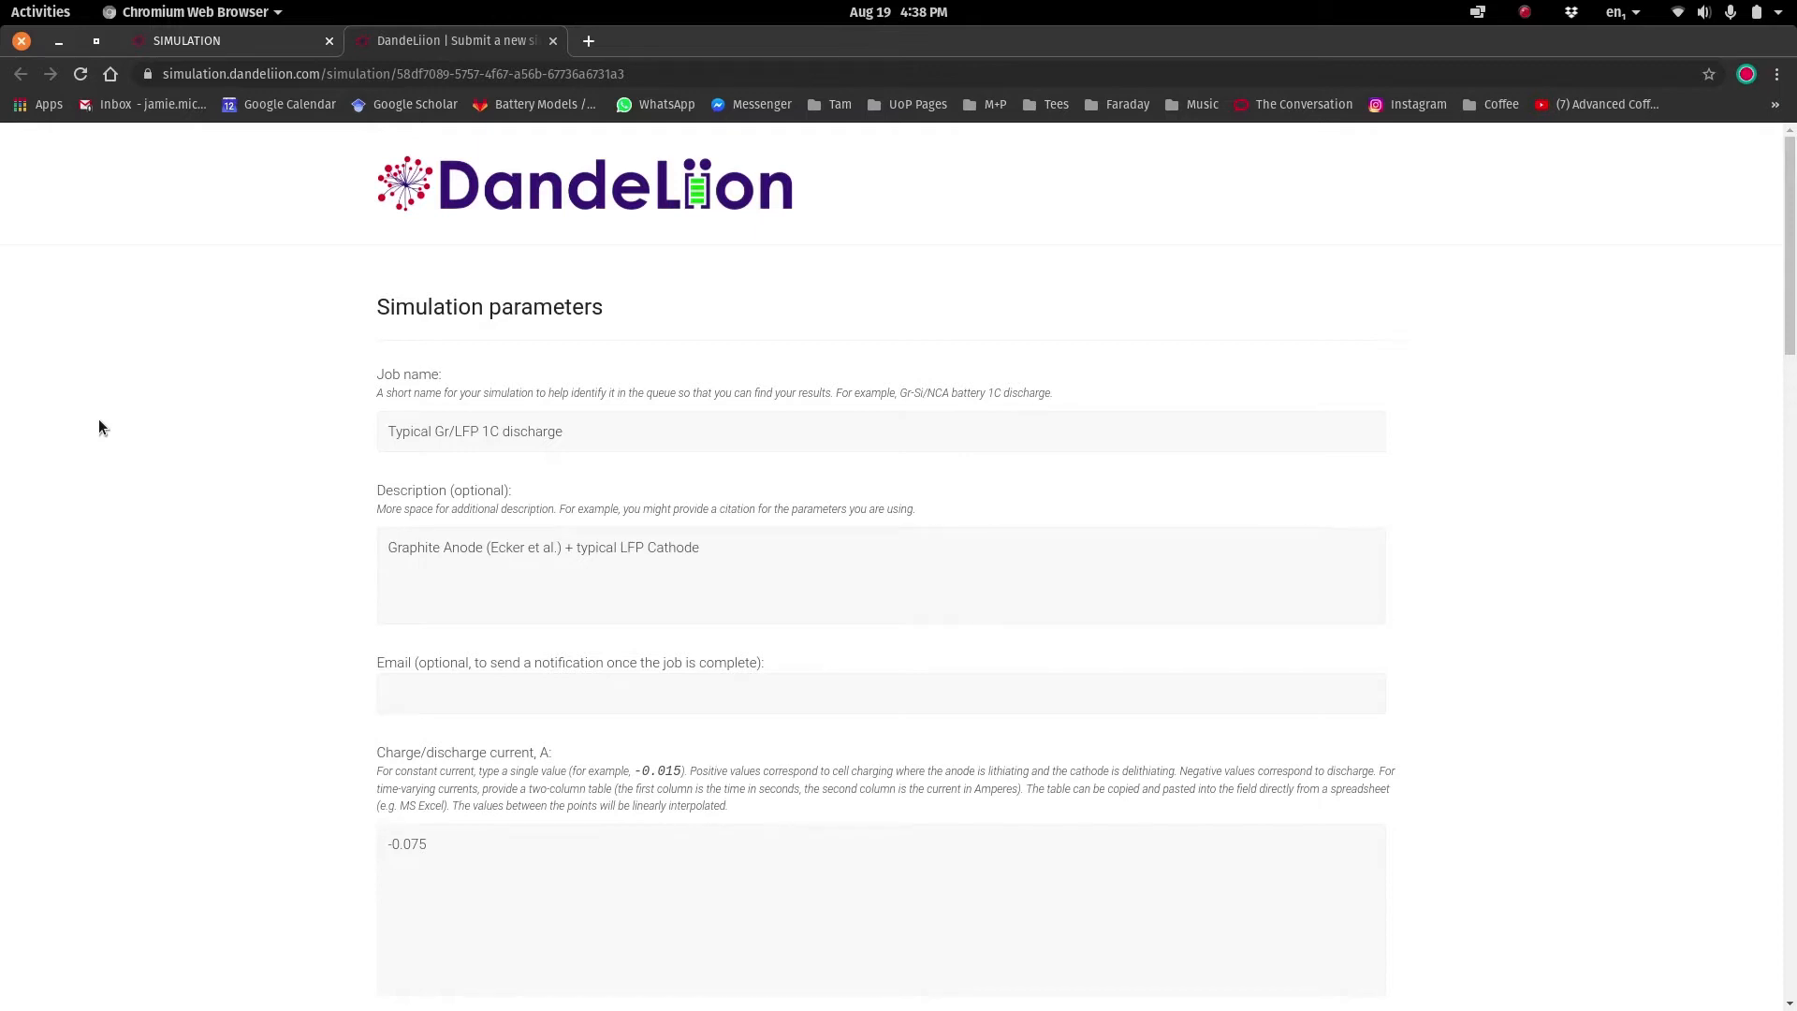
Examine the user-defined output times in the Output parameters section of the simulation form.
scroll(100, 428, down, 10)
scroll(101, 428, down, 15)
scroll(100, 428, down, 1)
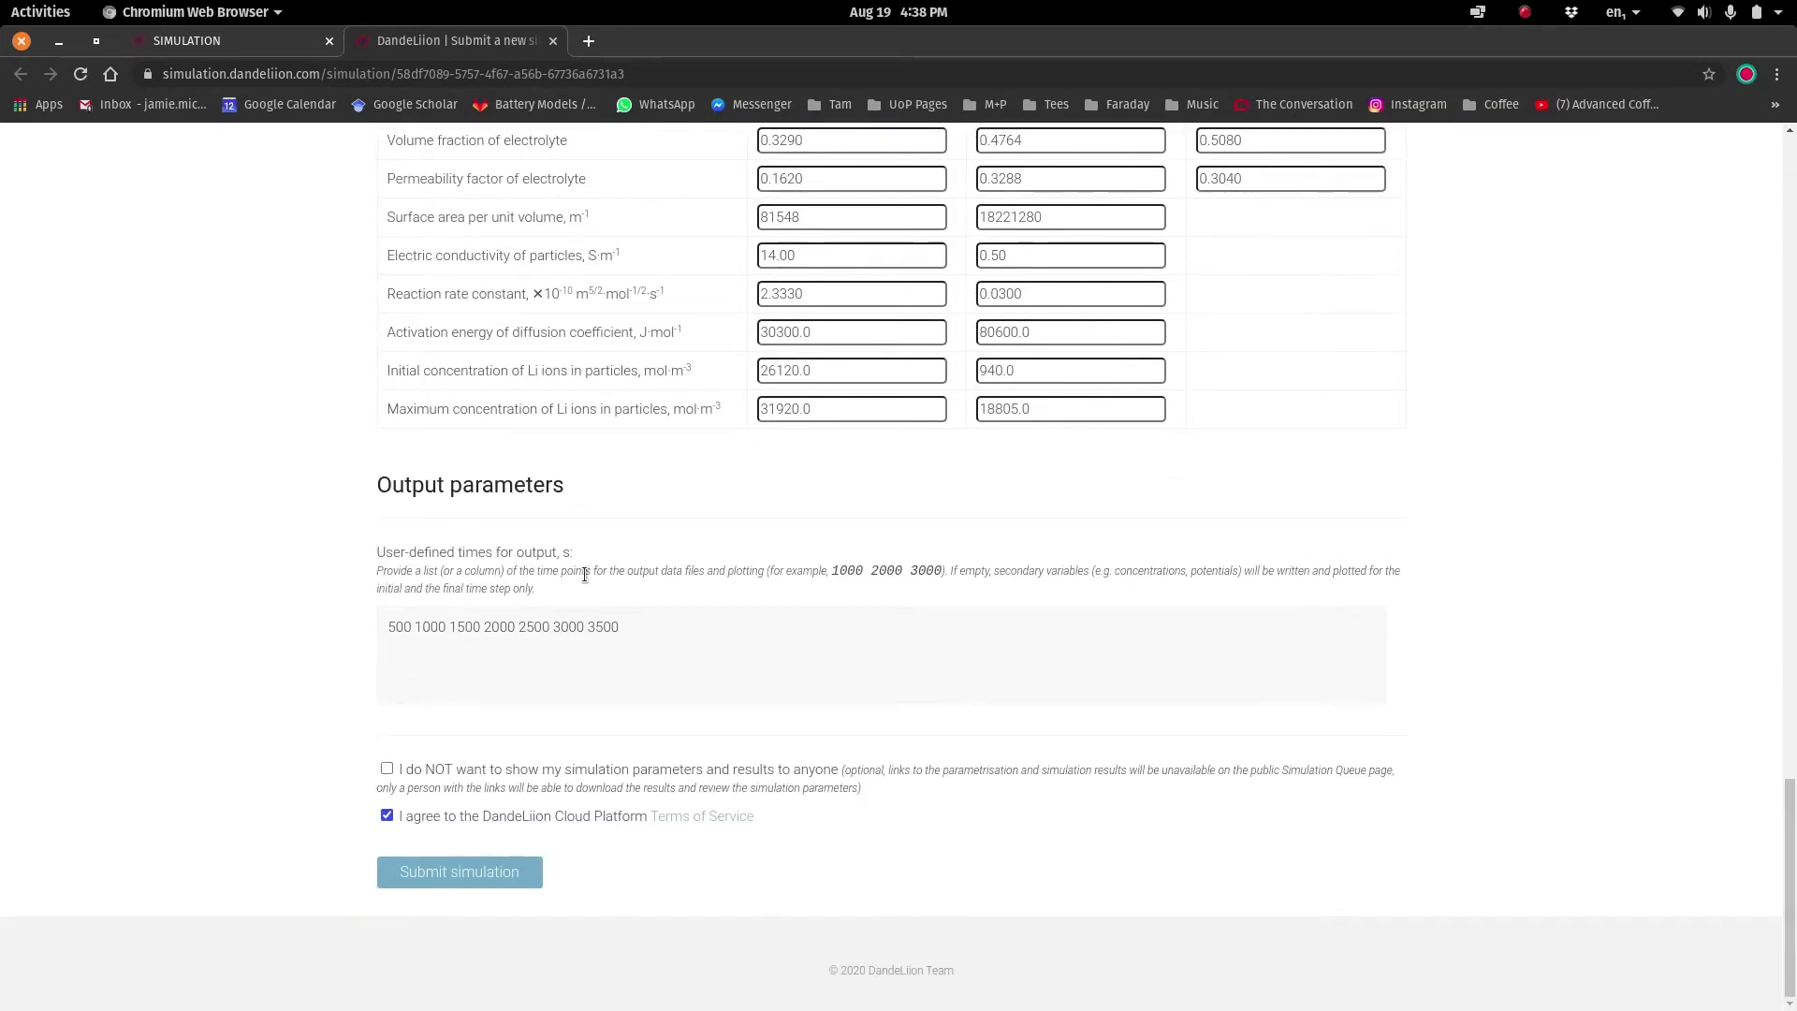
click(706, 642)
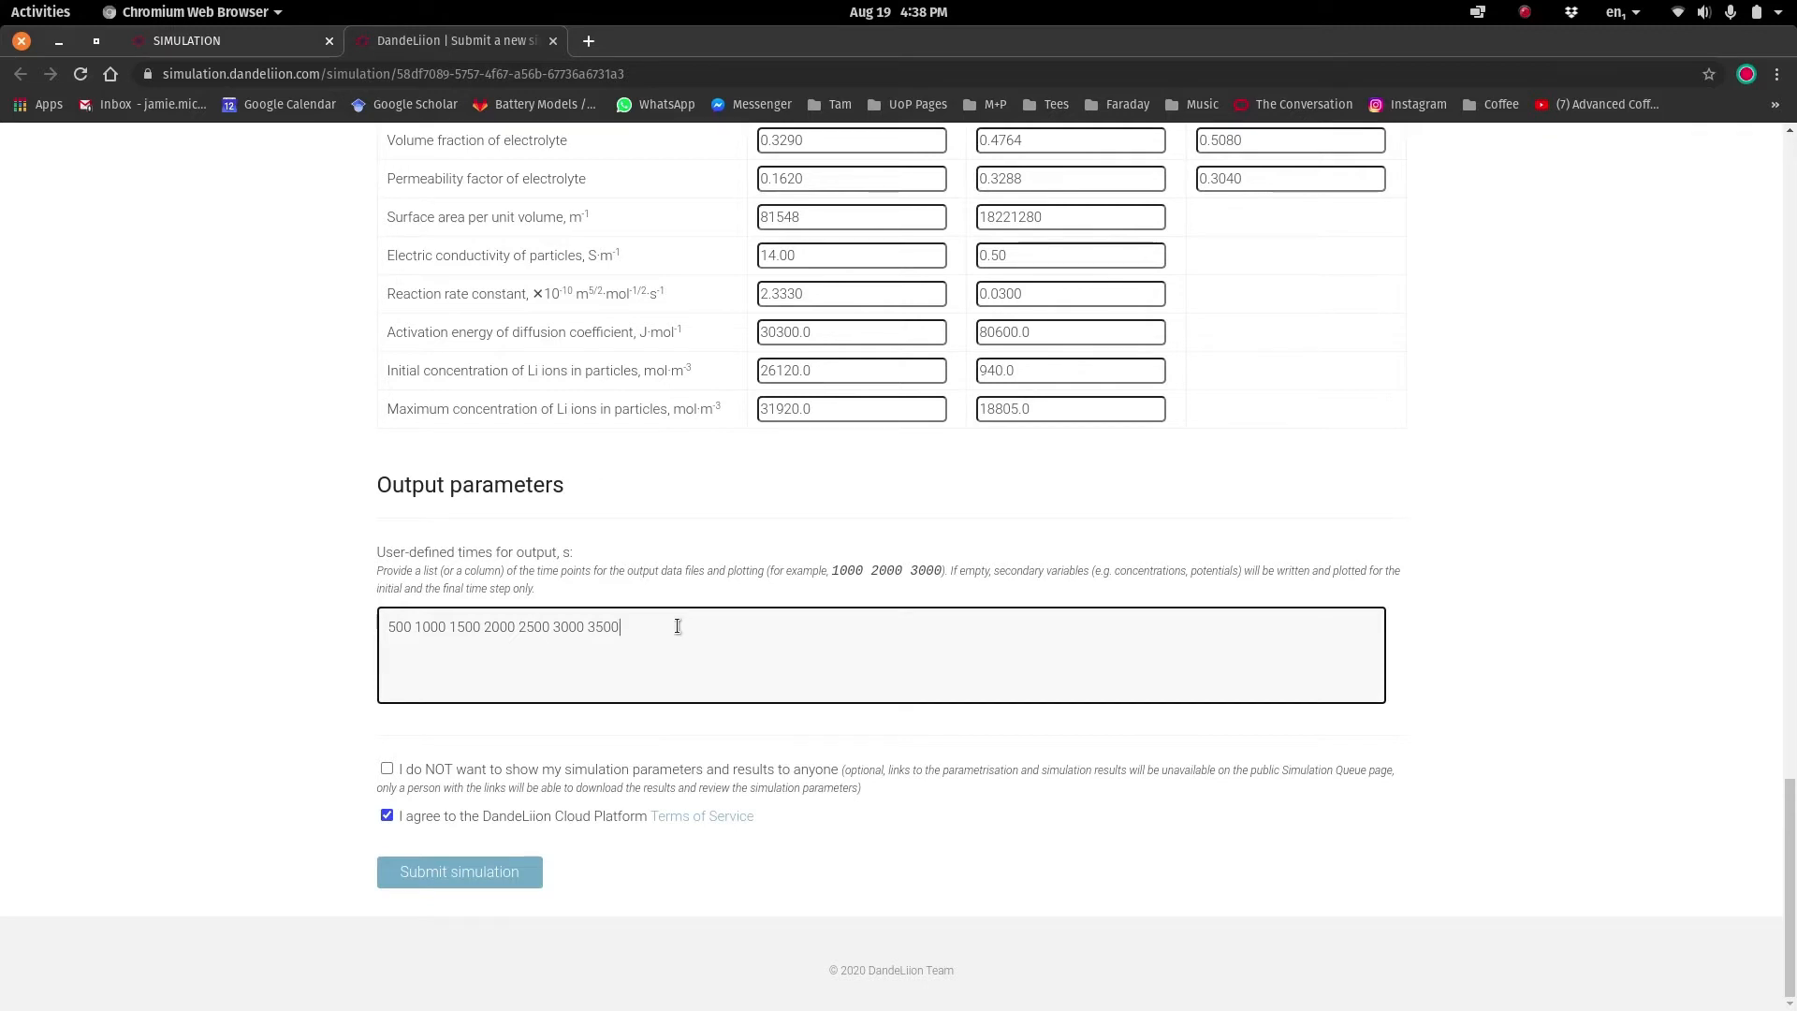
drag(662, 630, 304, 620)
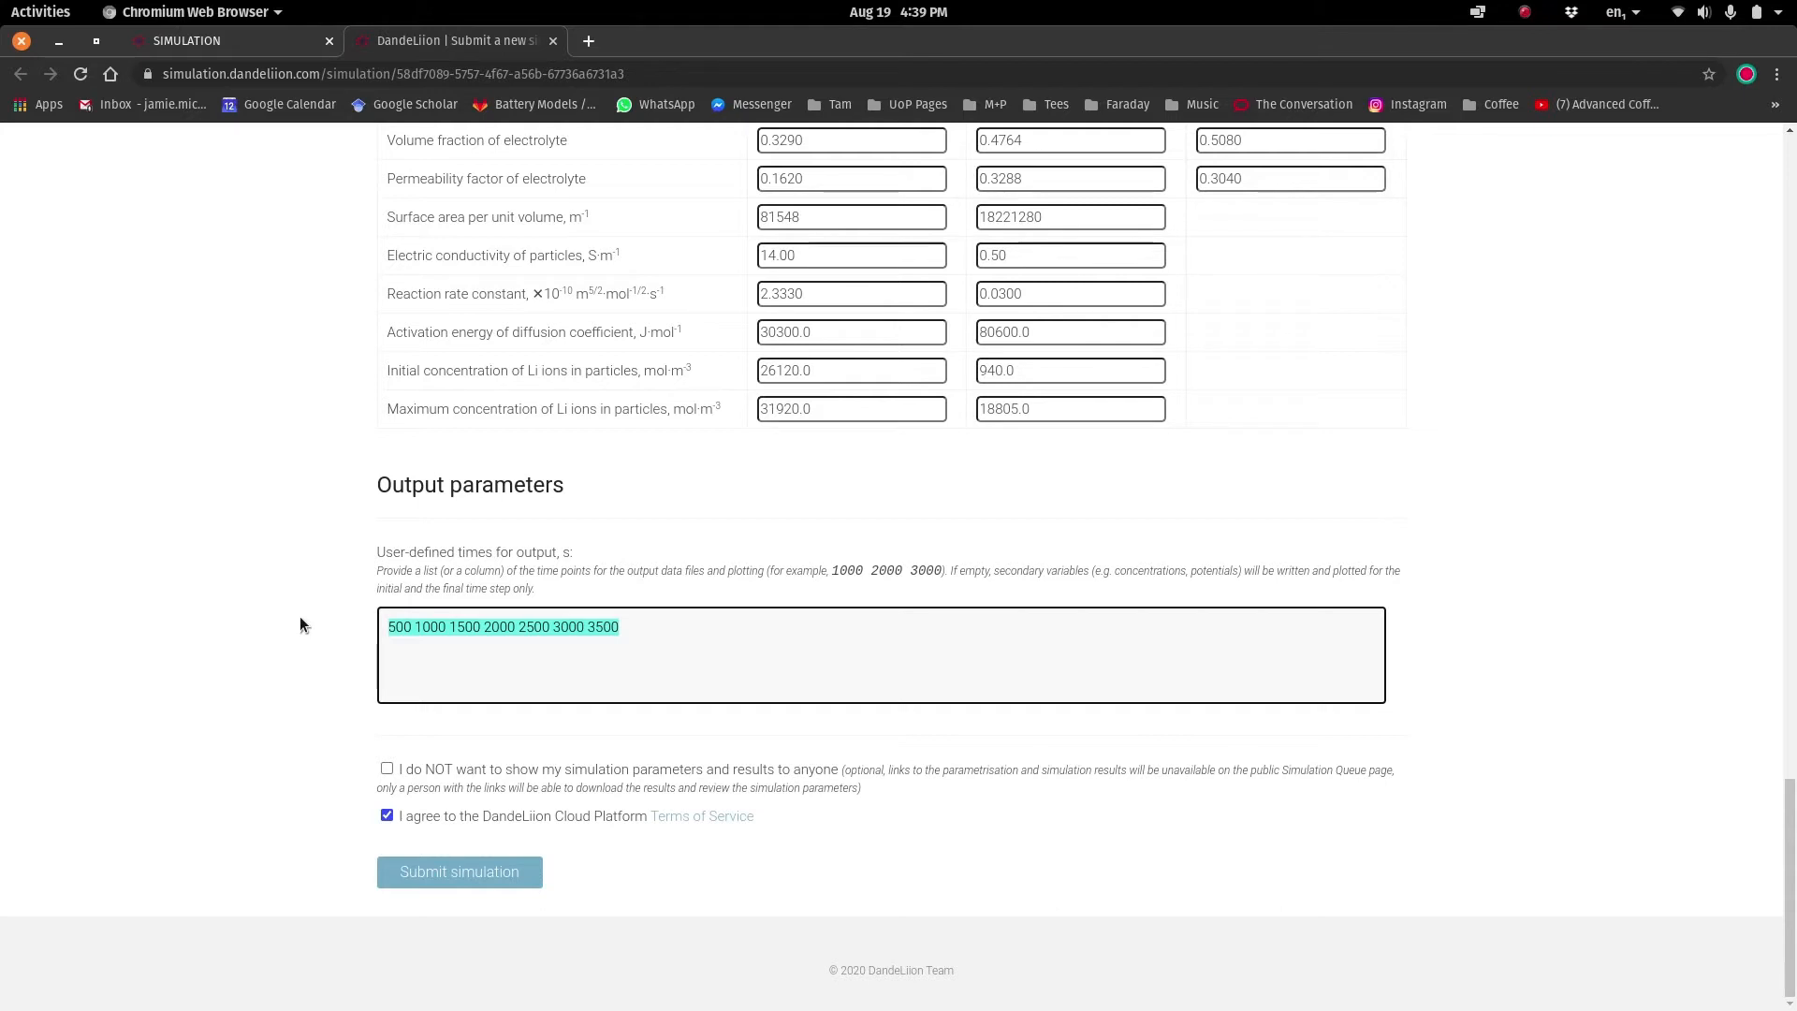
click(528, 648)
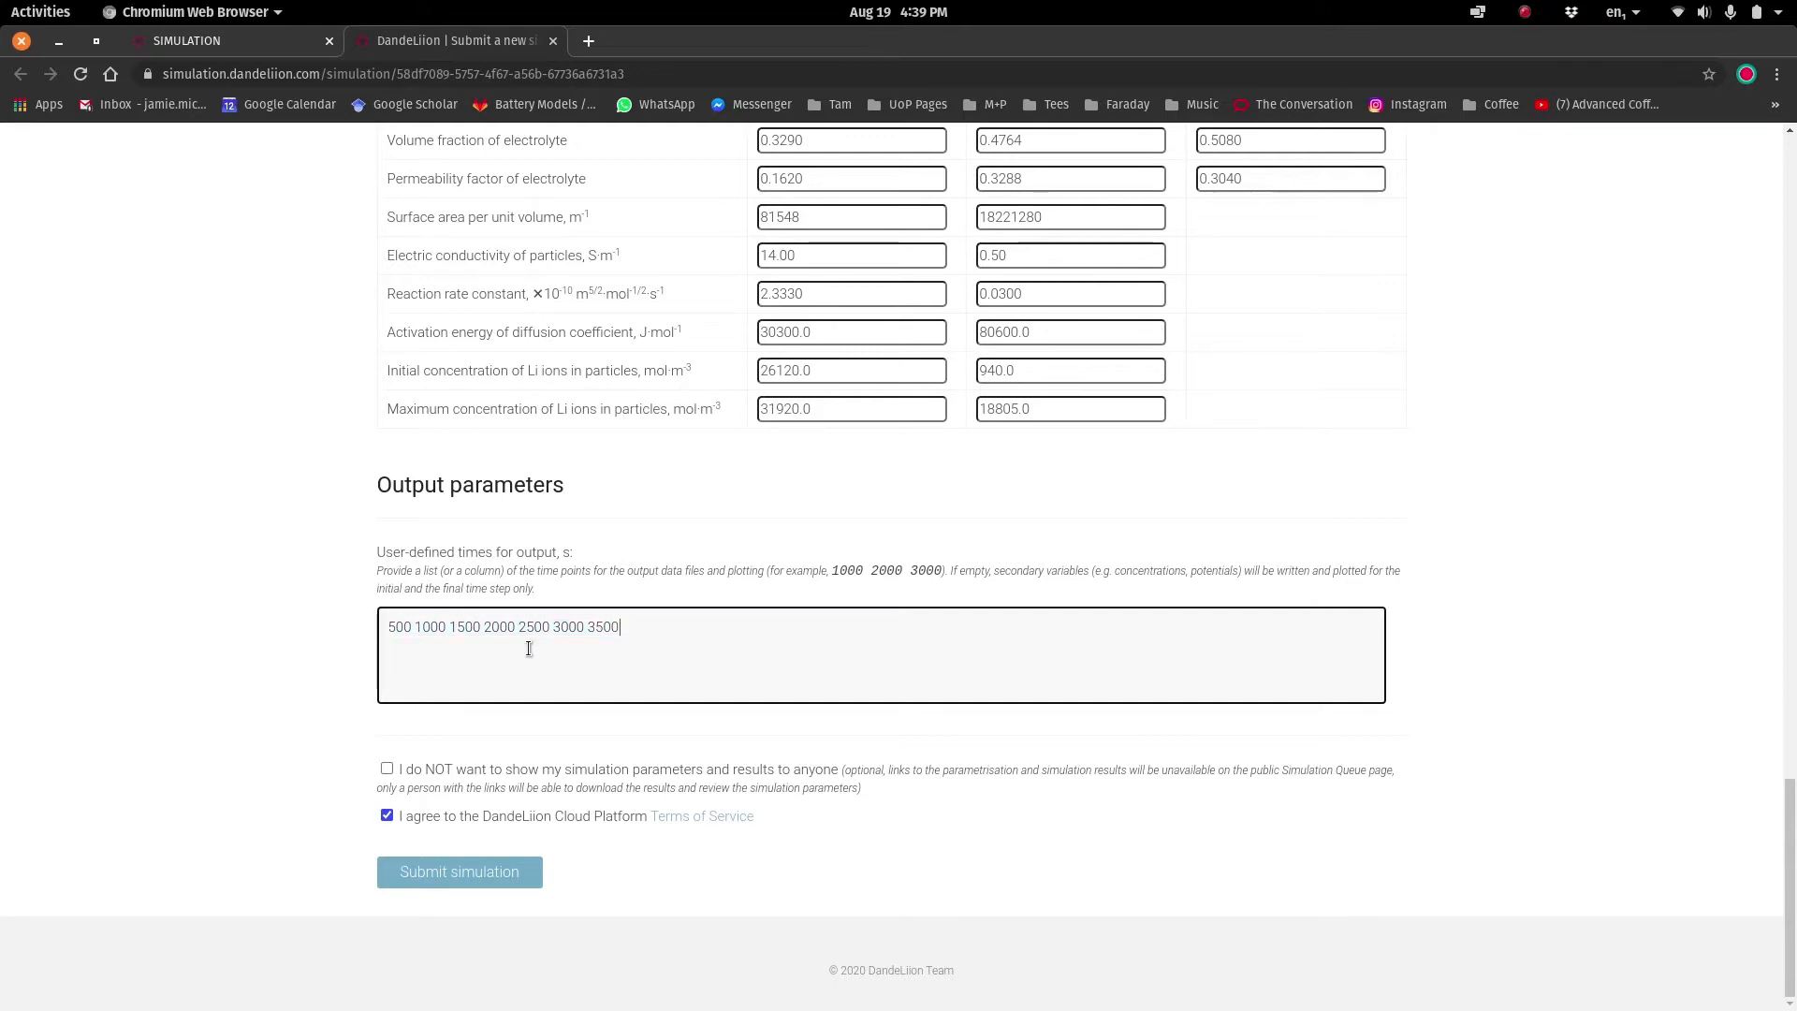
Switch to LibreOffice Calc and enter 100 in A1 and the formula =A1+100 in A2.
key(super)
click(587, 727)
click(584, 721)
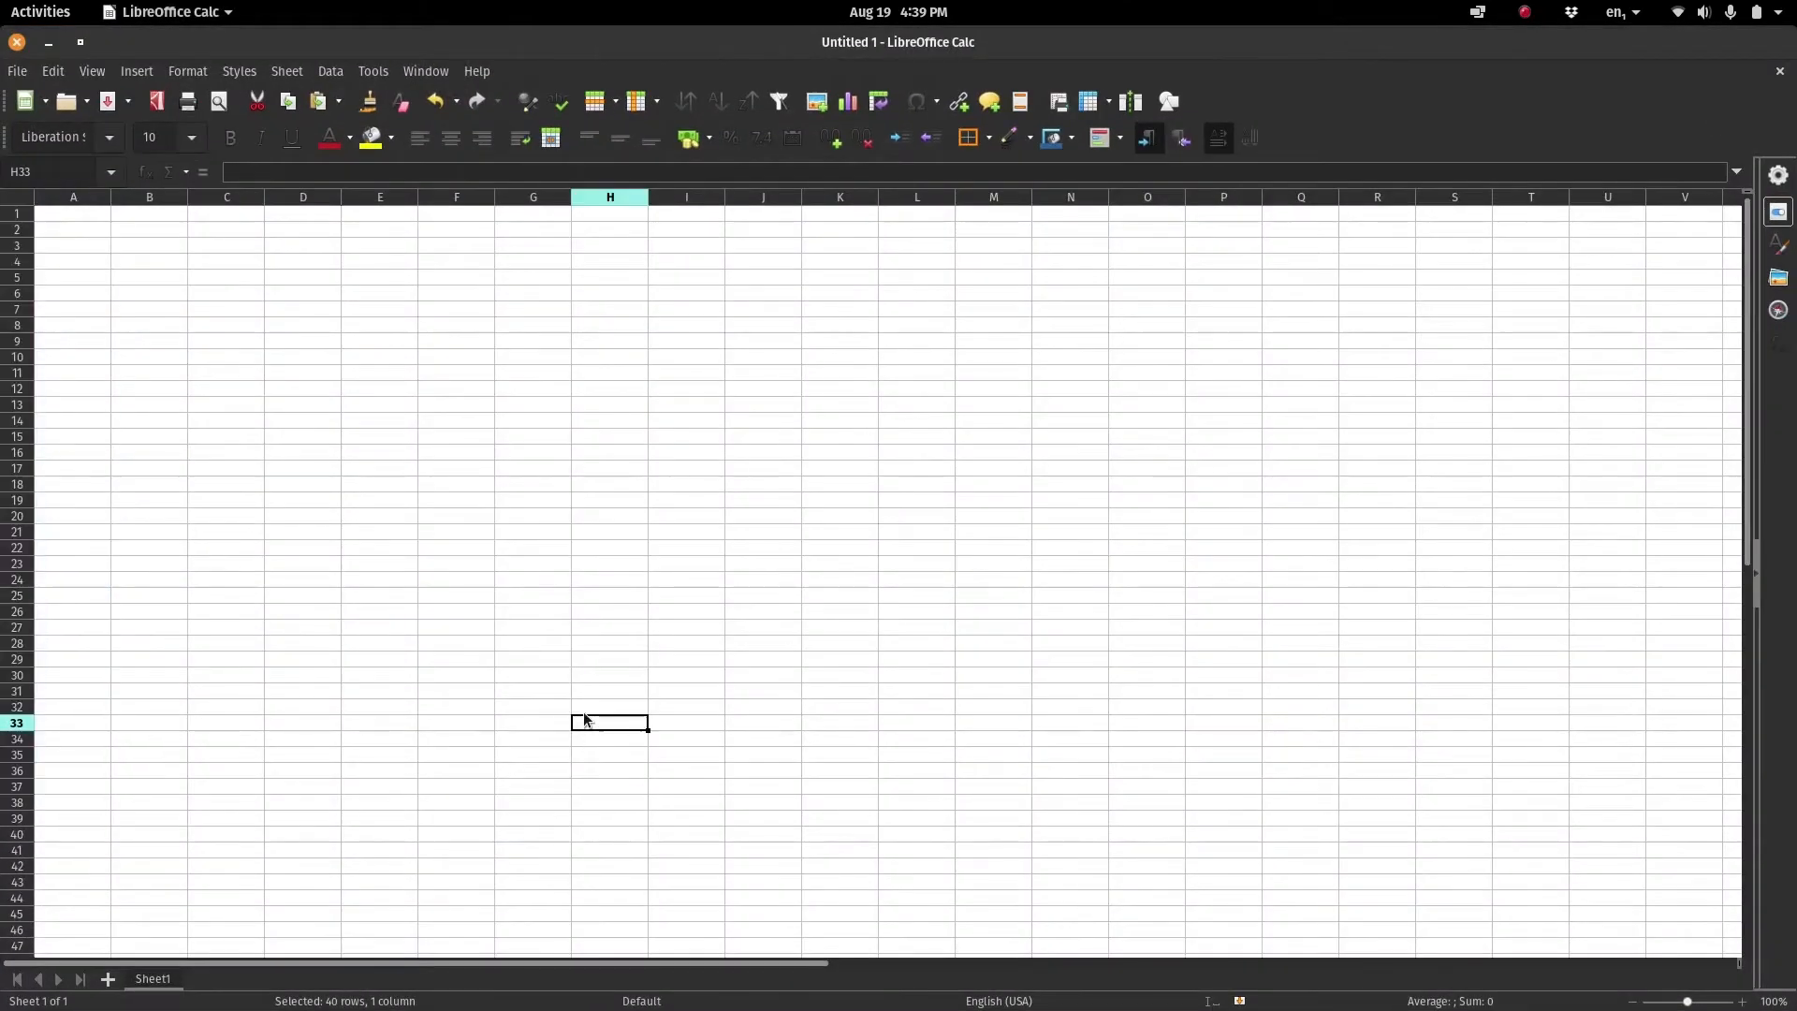
click(90, 219)
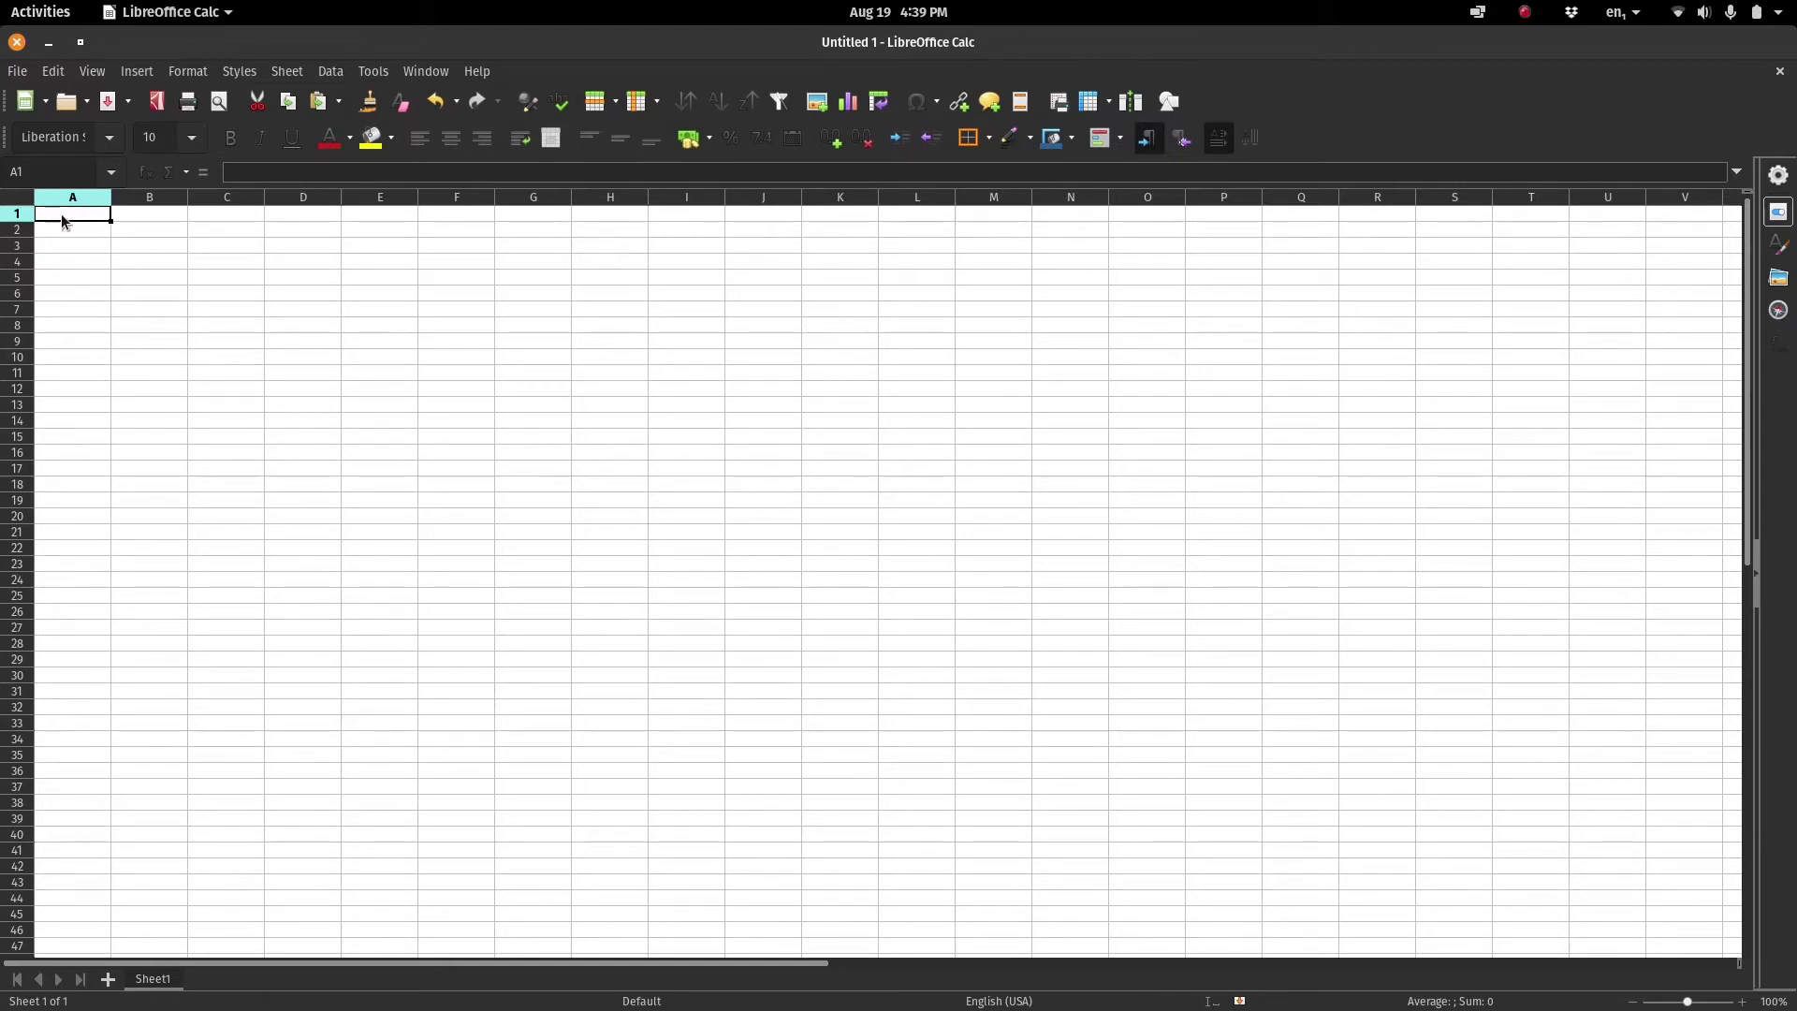
text(100)
key(Return)
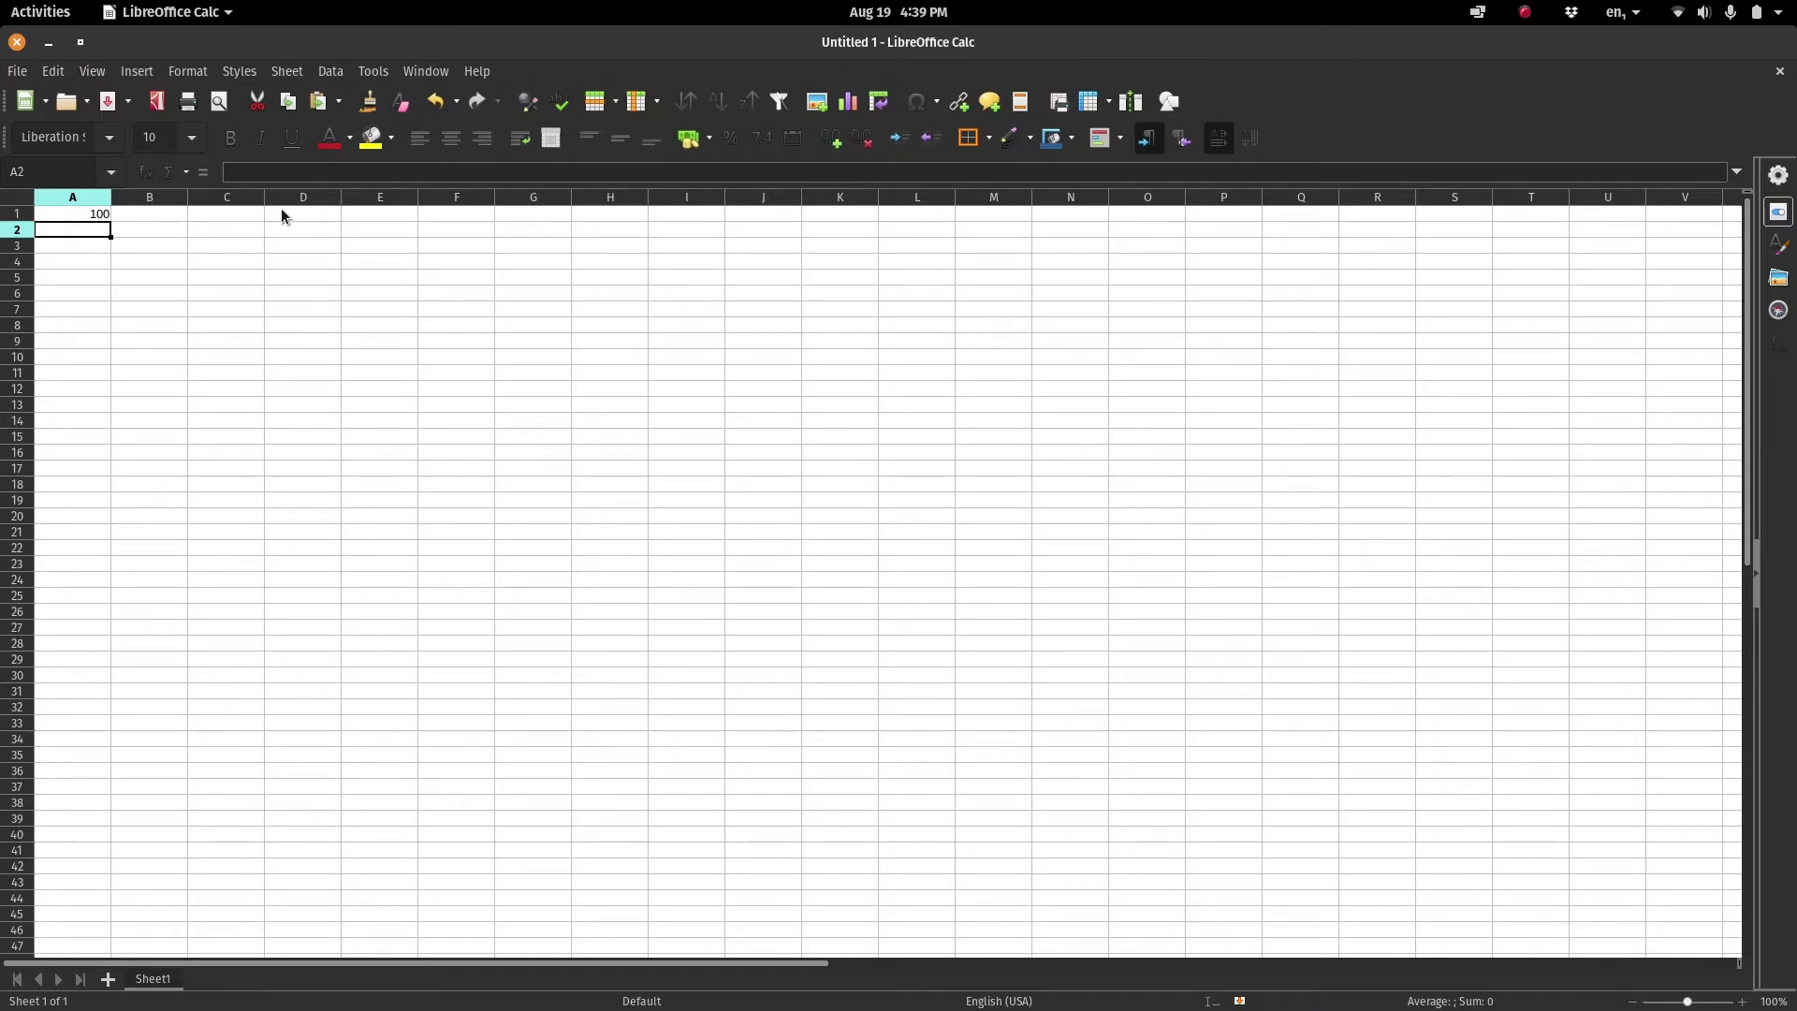
click(325, 174)
text(=)
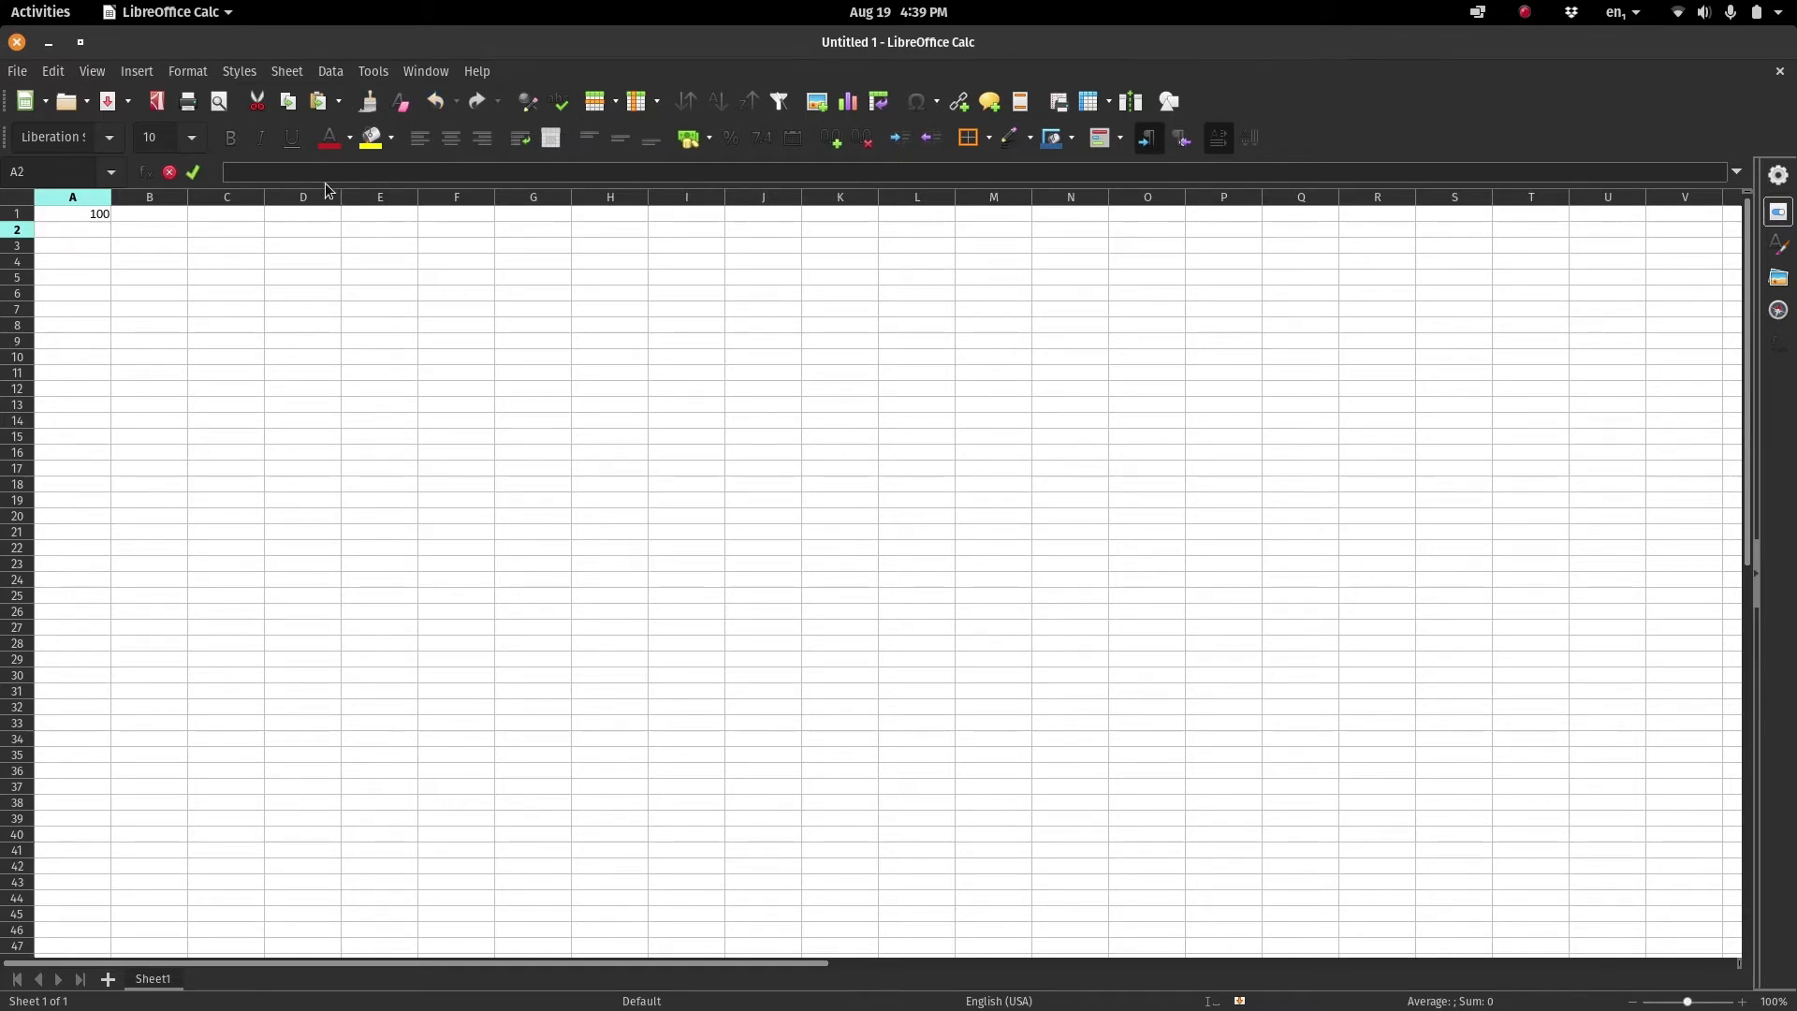
text(A1+100)
key(Return)
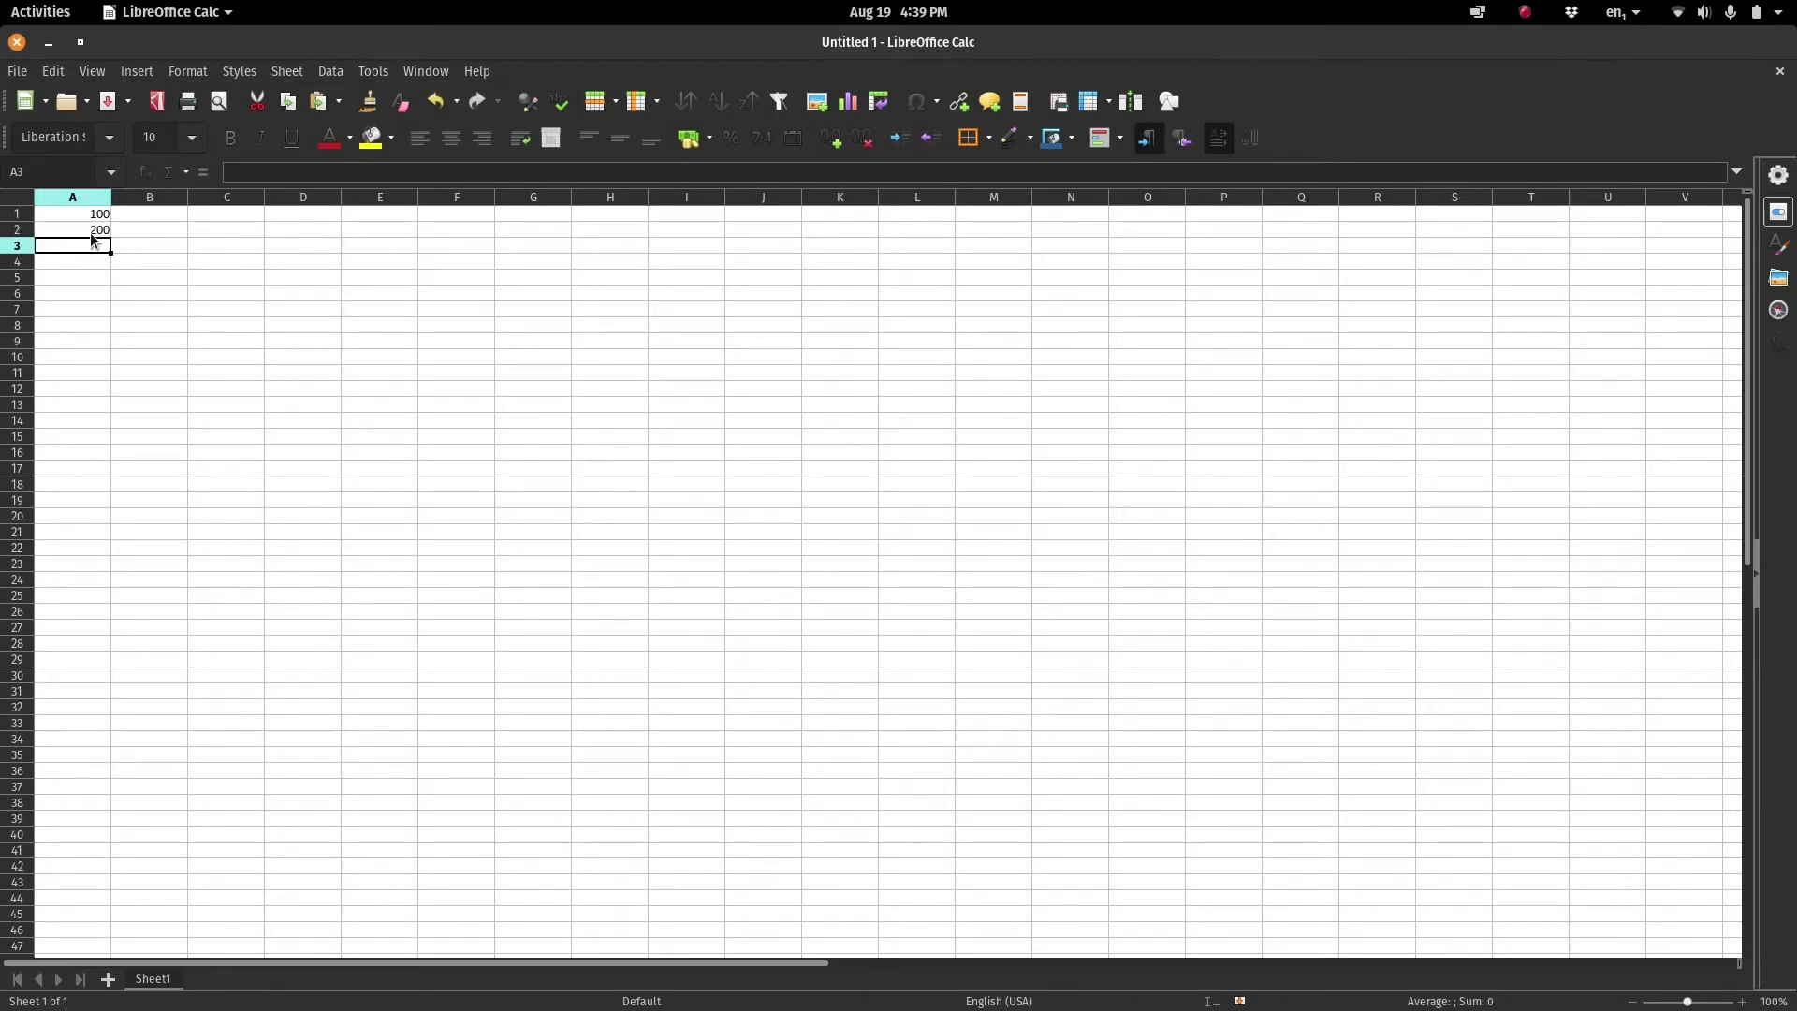
Fill the A2 formula down column A to row 40.
click(97, 229)
drag(110, 237, 99, 844)
click(129, 786)
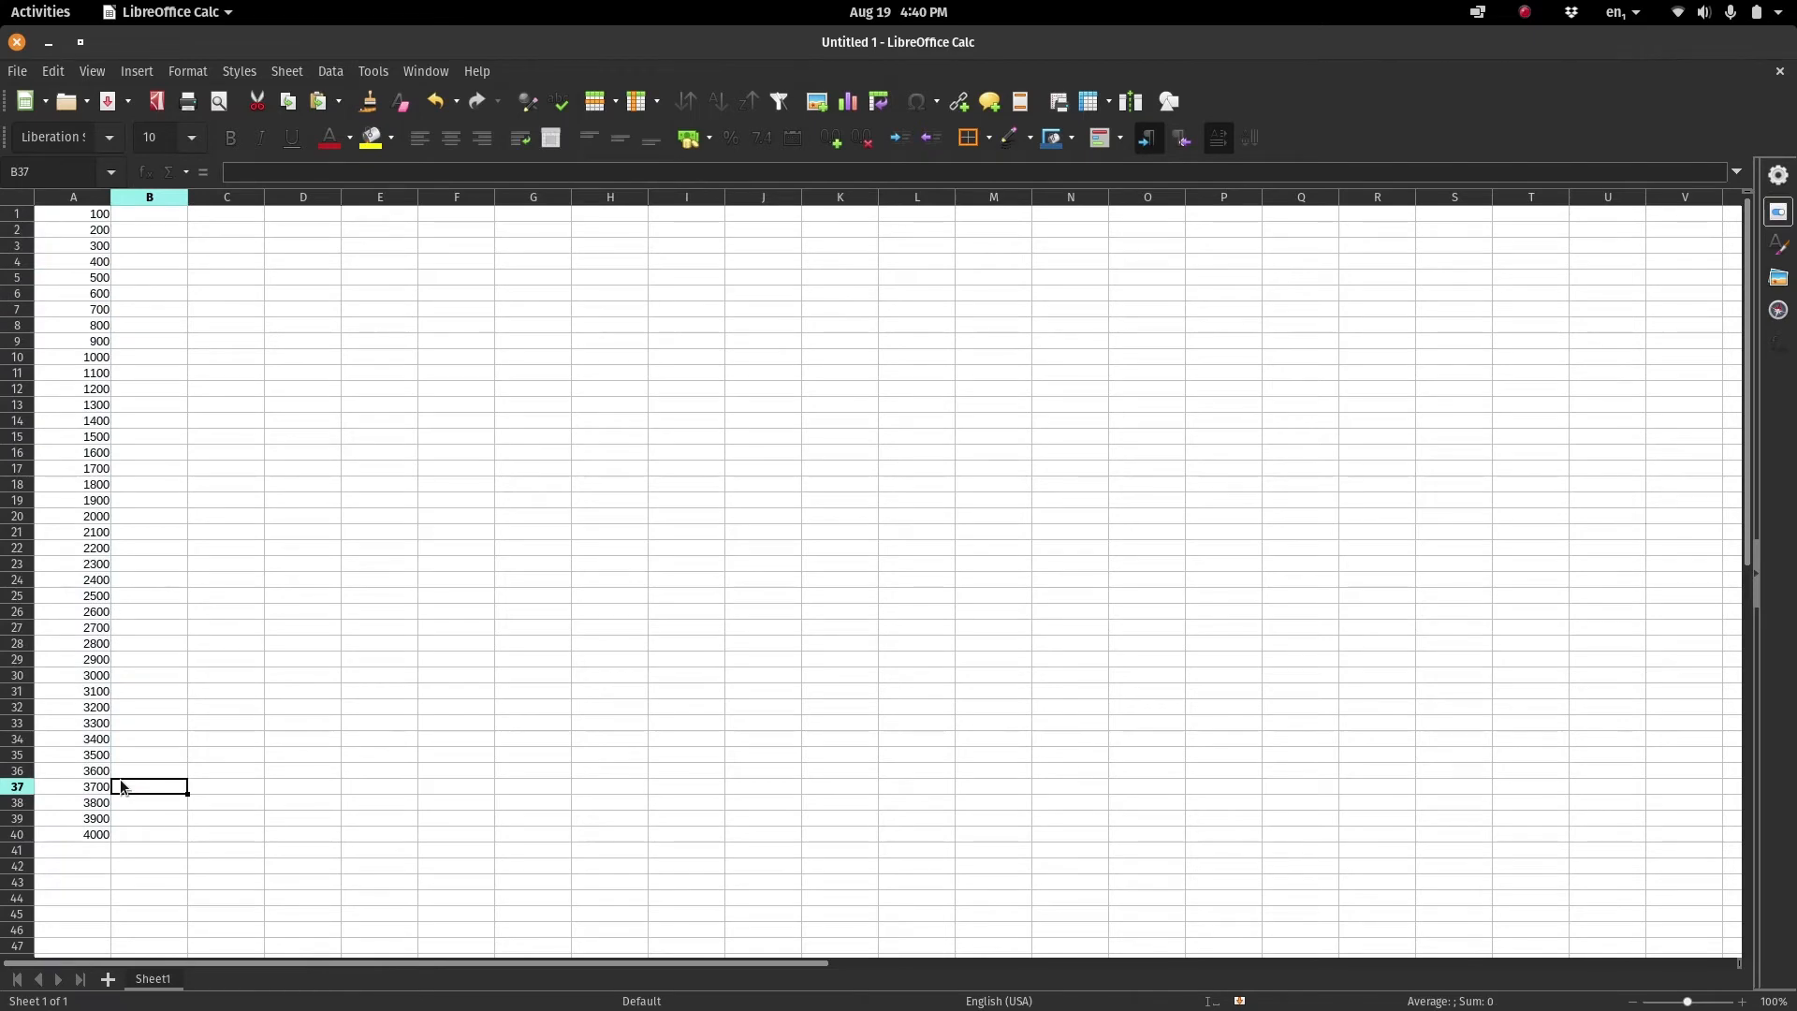
click(99, 840)
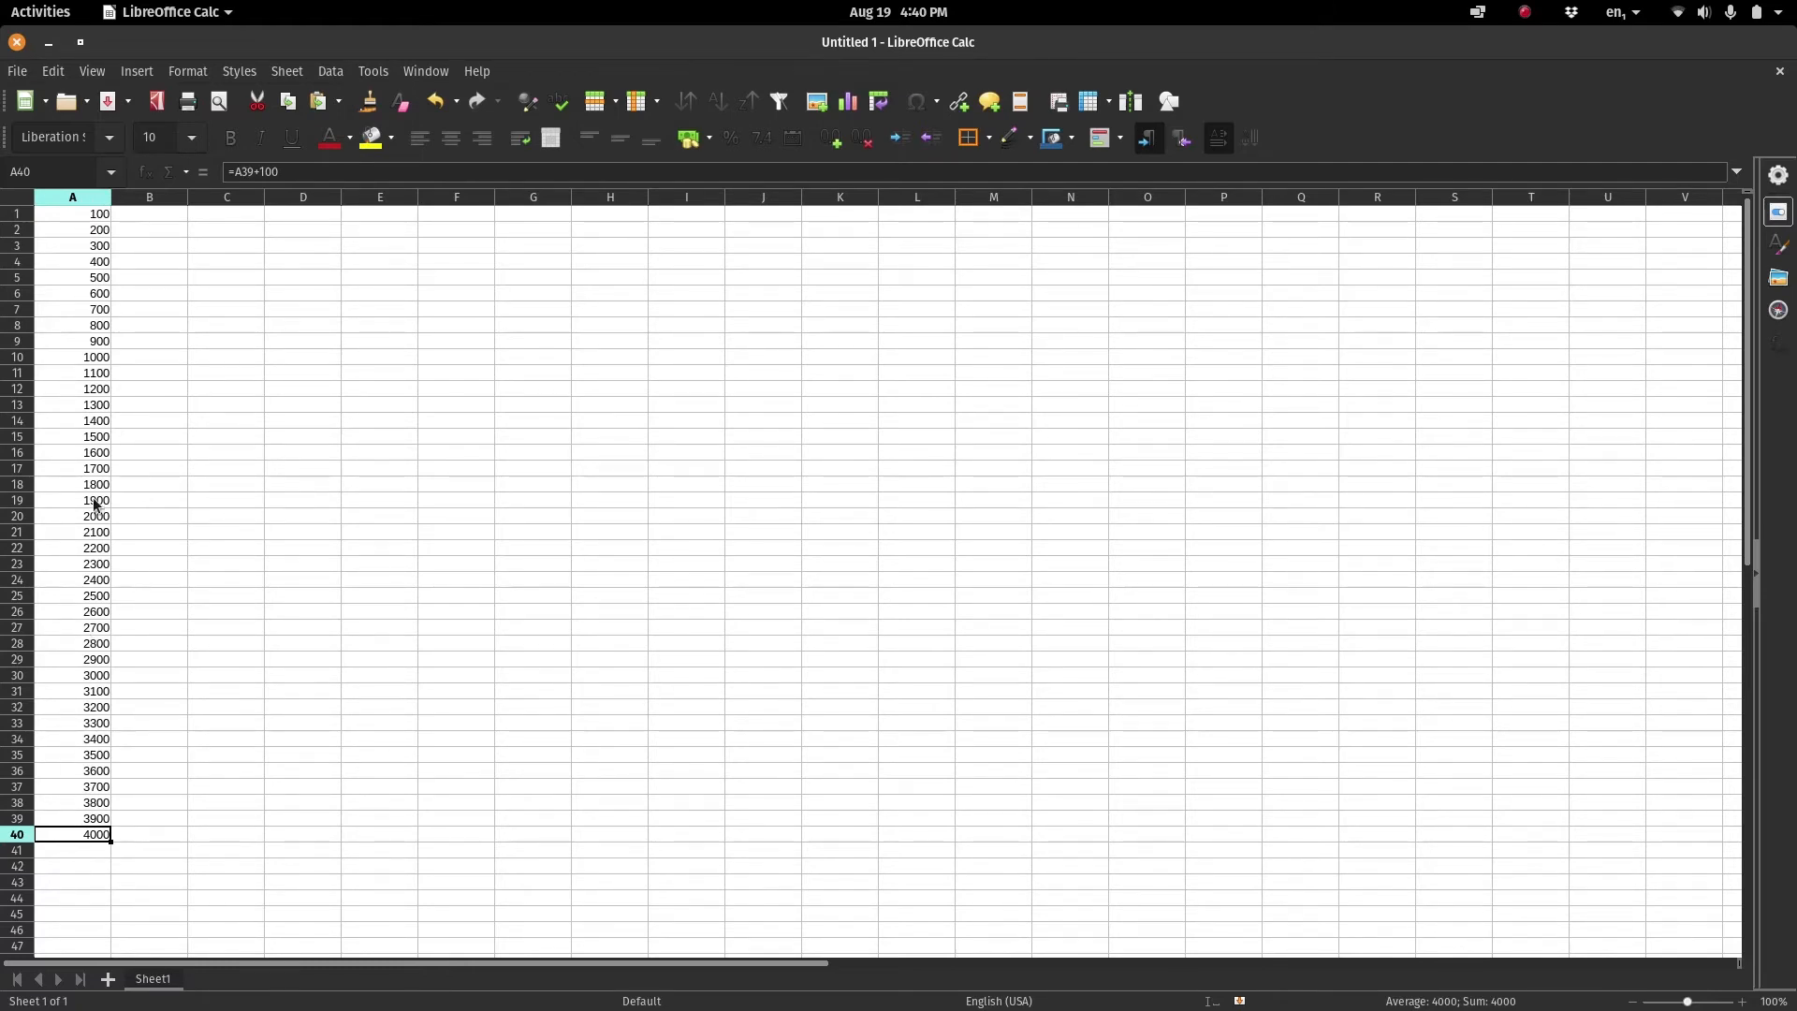
Select the time values in A1:A40 and copy them.
click(92, 216)
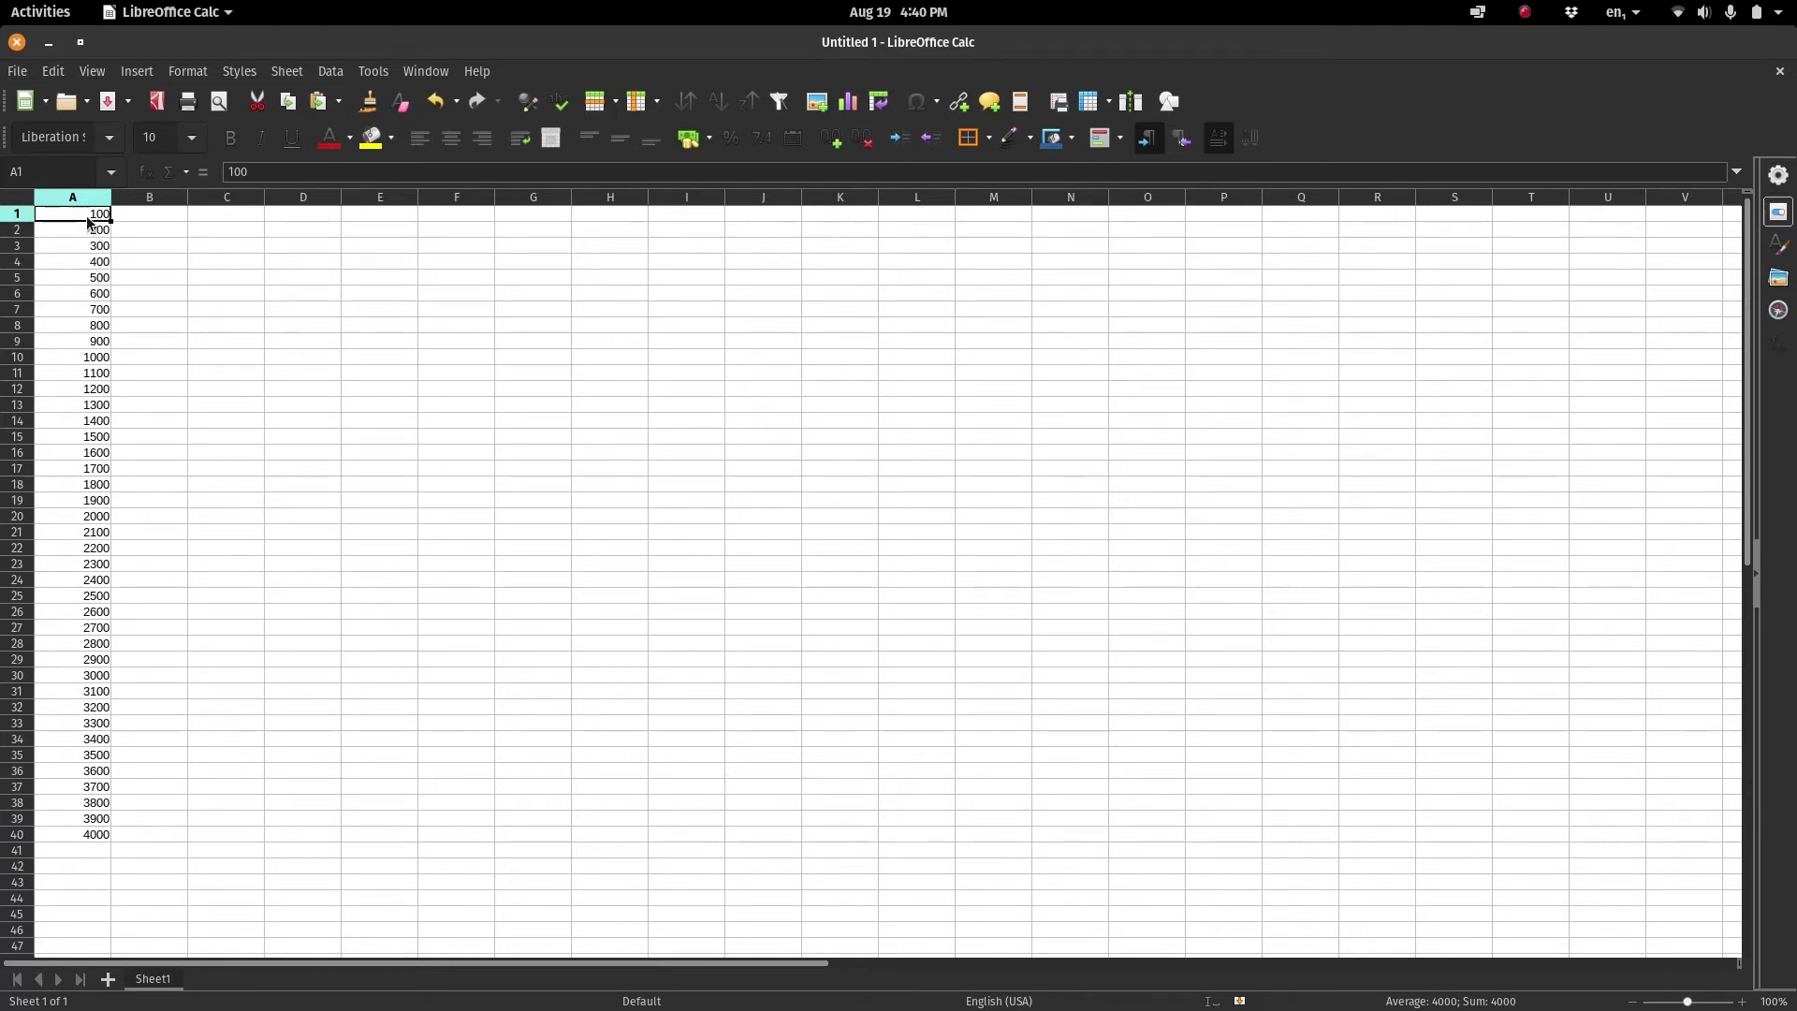
key(shift+Down)
key(shift+Down)
key(shift+Down)
key(shift+Down)
key(shift+Down)
key(shift+Down)
key(shift+Down)
key(shift+Down)
key(shift+Down)
key(shift+Down)
key(shift+Down)
key(shift+Down)
key(shift+Down)
key(shift+Down)
key(shift+Down)
key(shift+Down)
key(shift+Down)
key(shift+Down)
key(shift+Down)
key(shift+Down)
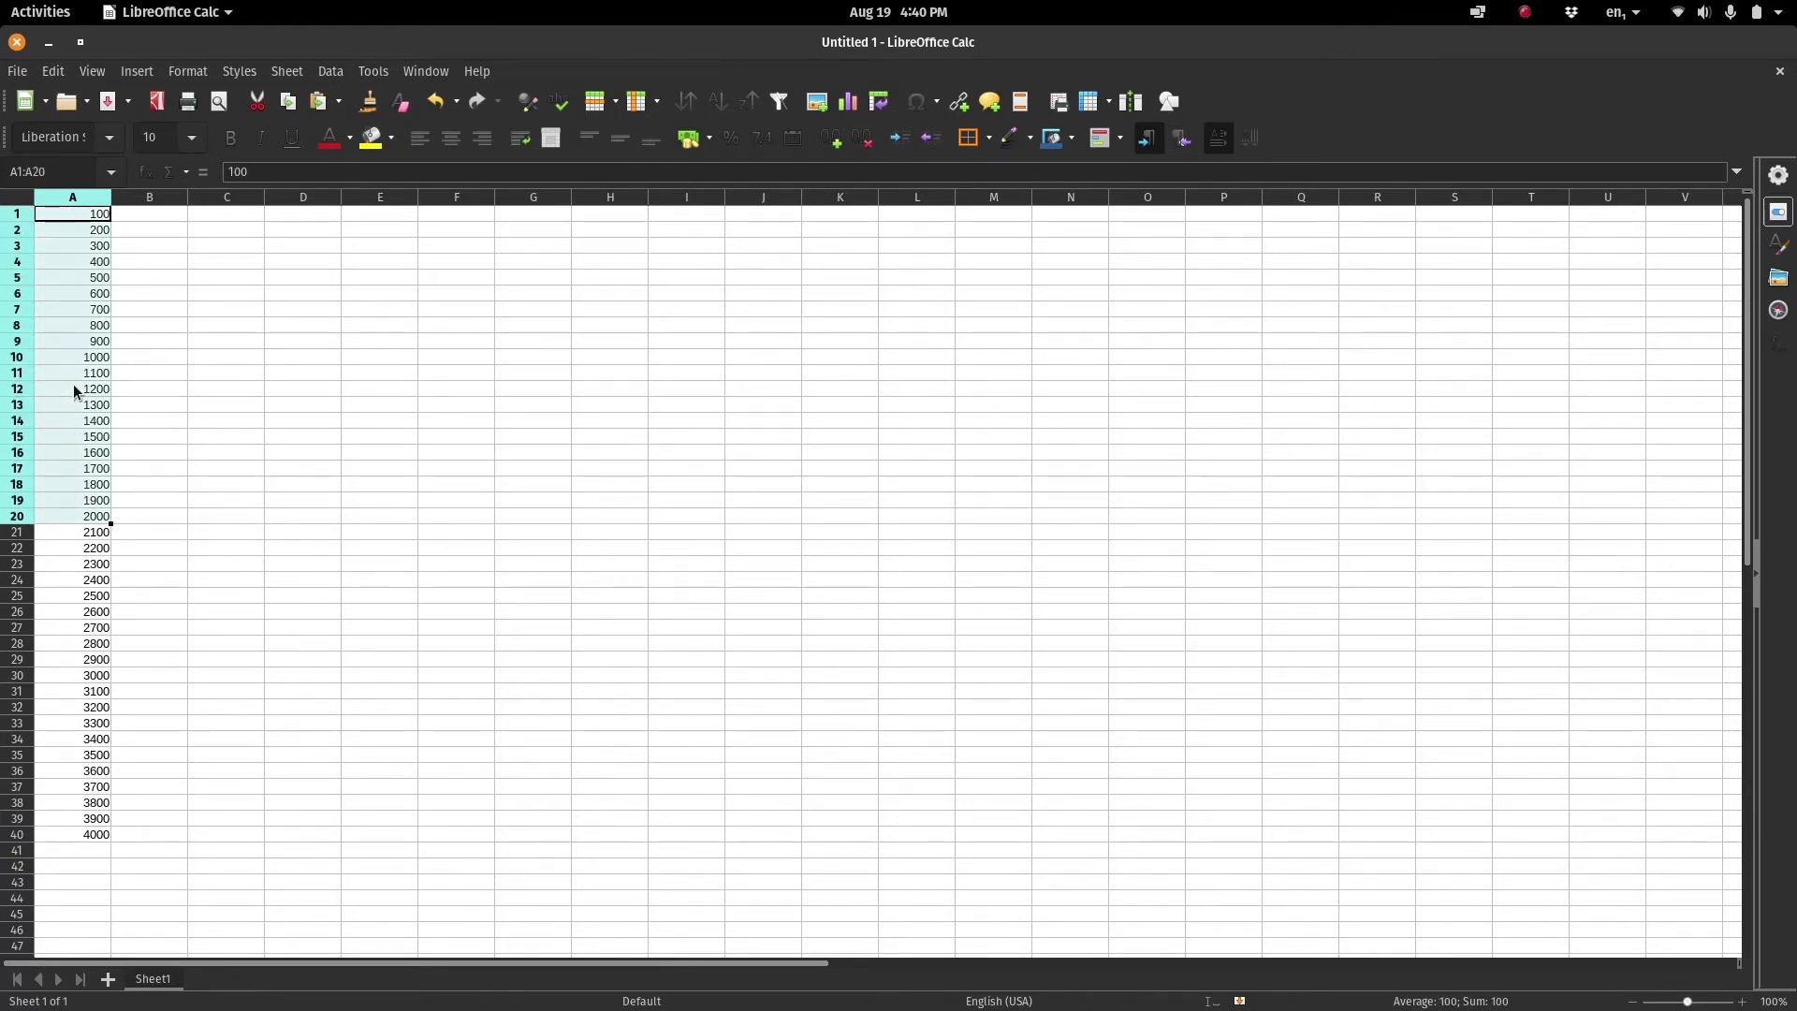
key(shift+Down)
key(shift+Down)
key(shift+Down)
key(shift+Down)
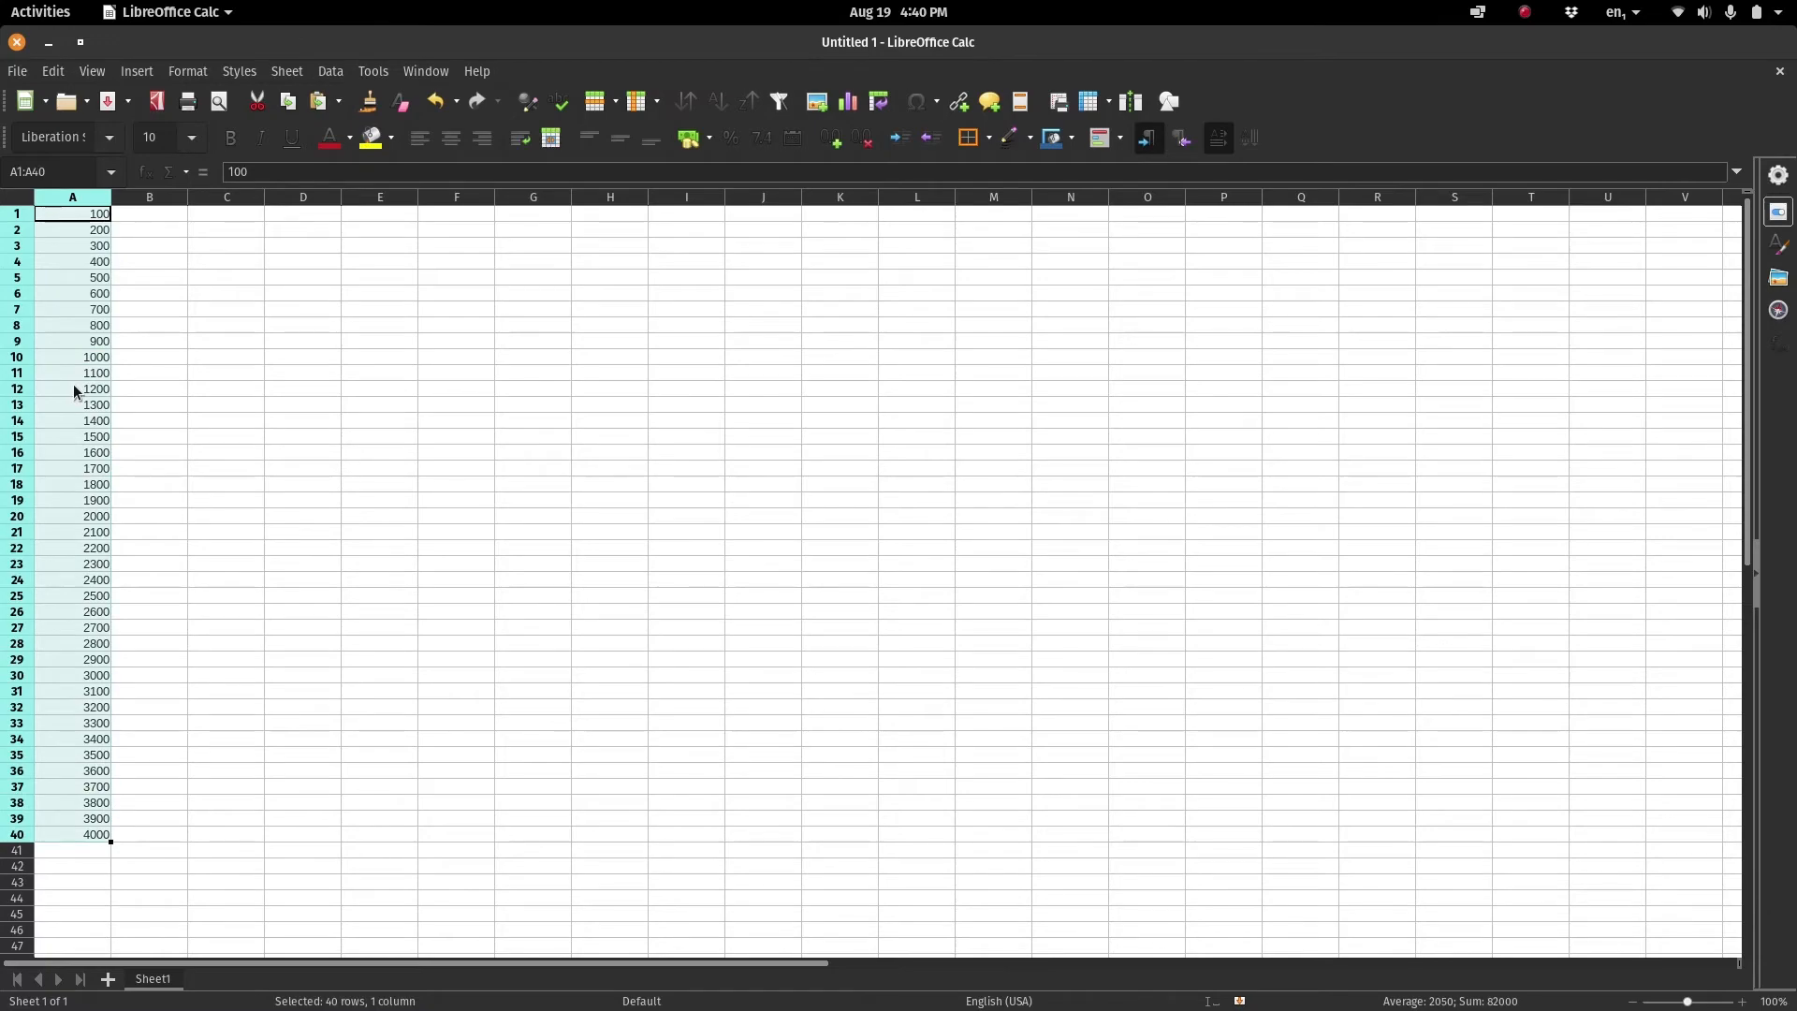
Switch to the Chromium browser and replace the user-defined output times with the copied column of values.
key(super)
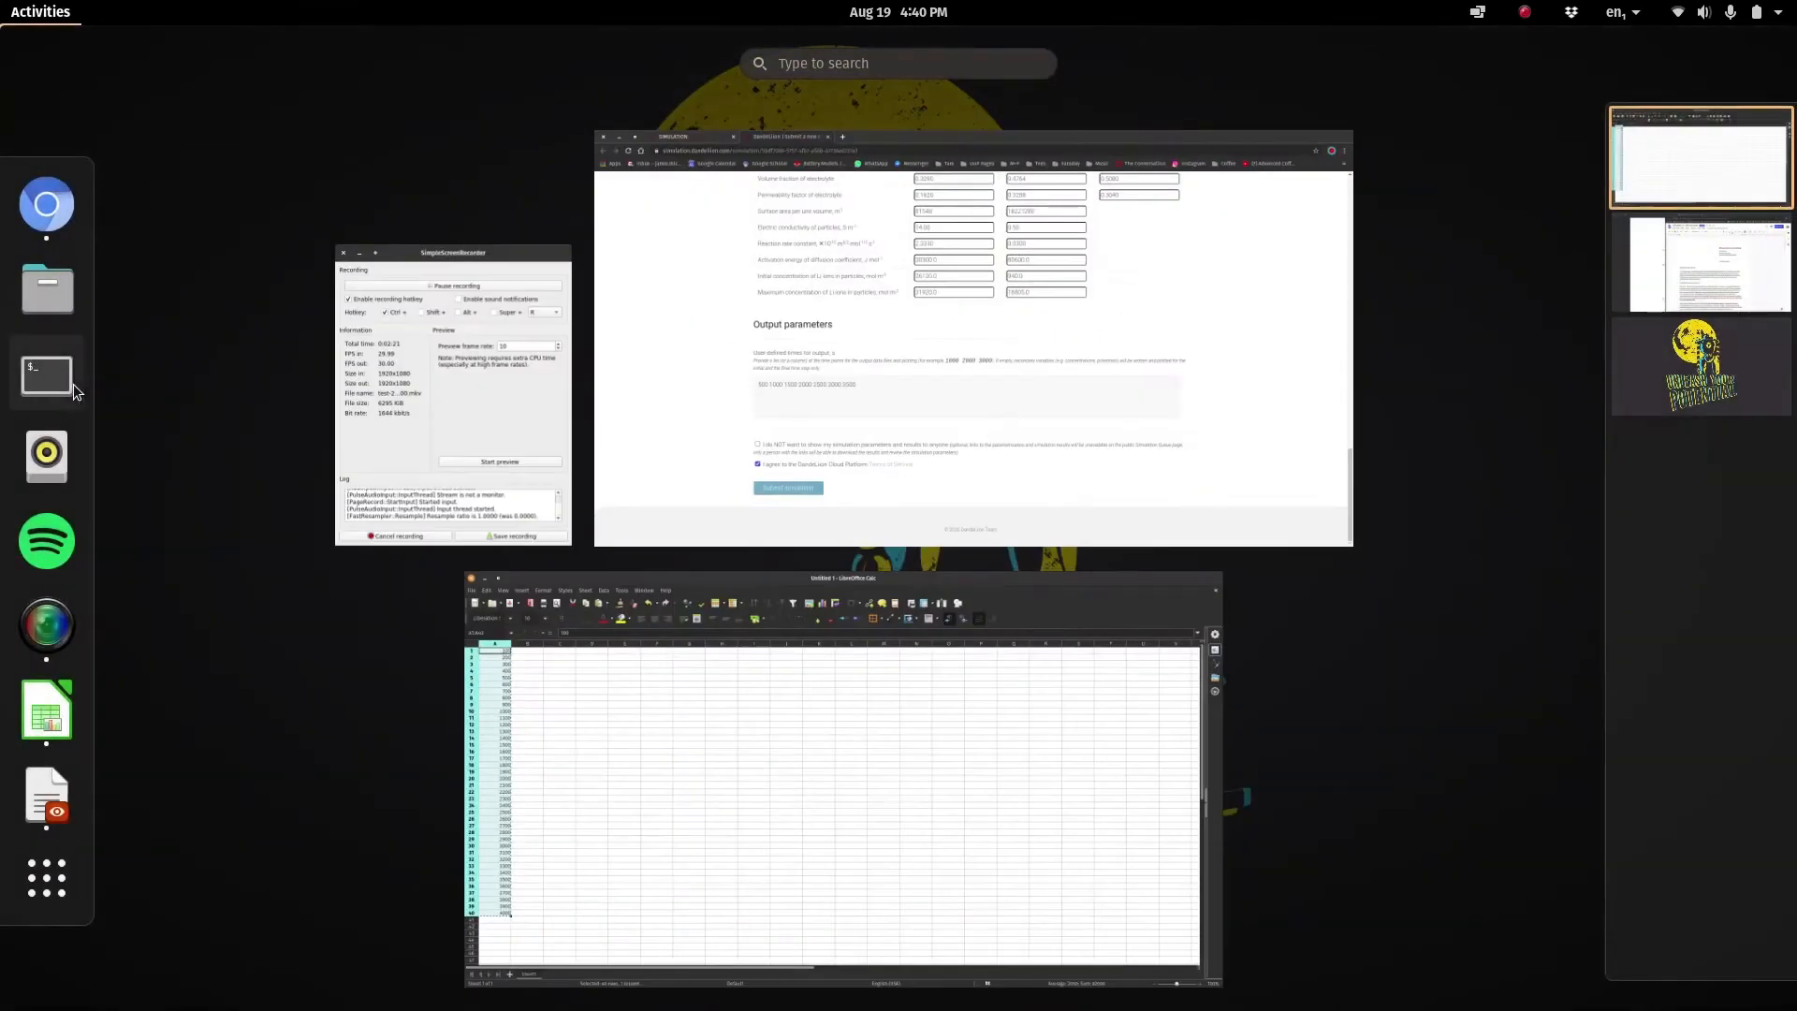
click(652, 397)
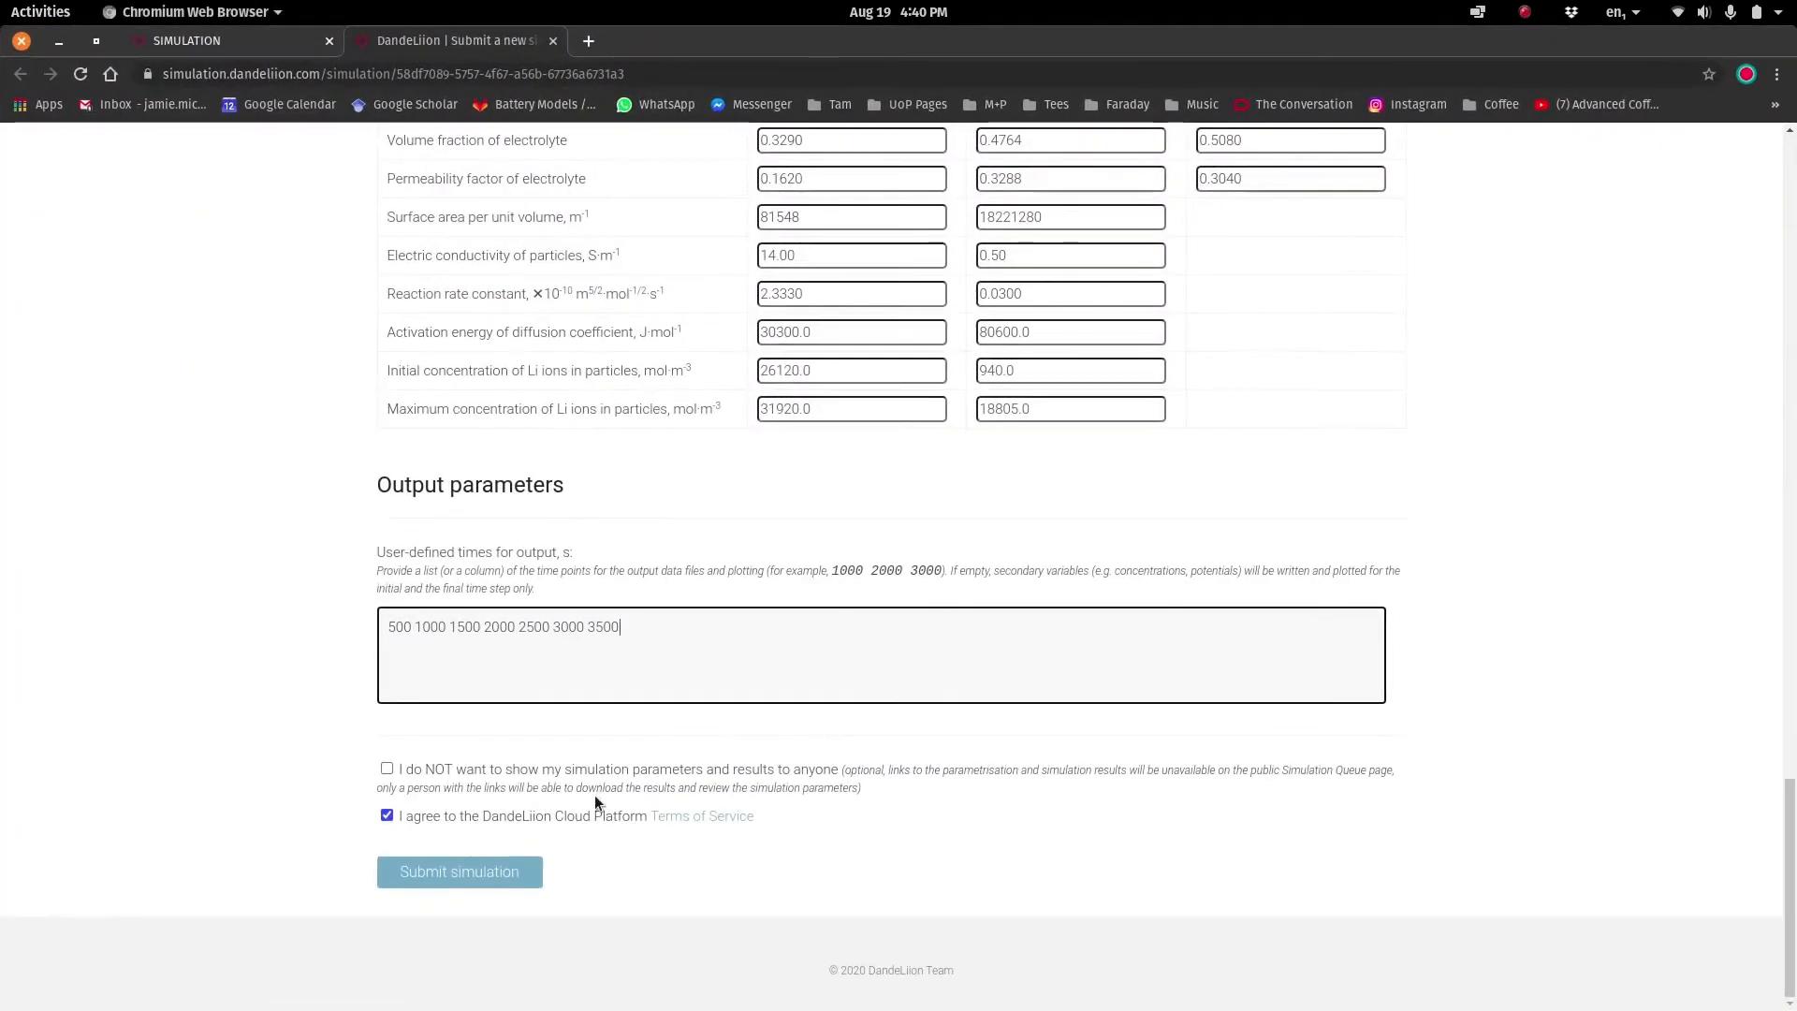
drag(651, 647, 352, 629)
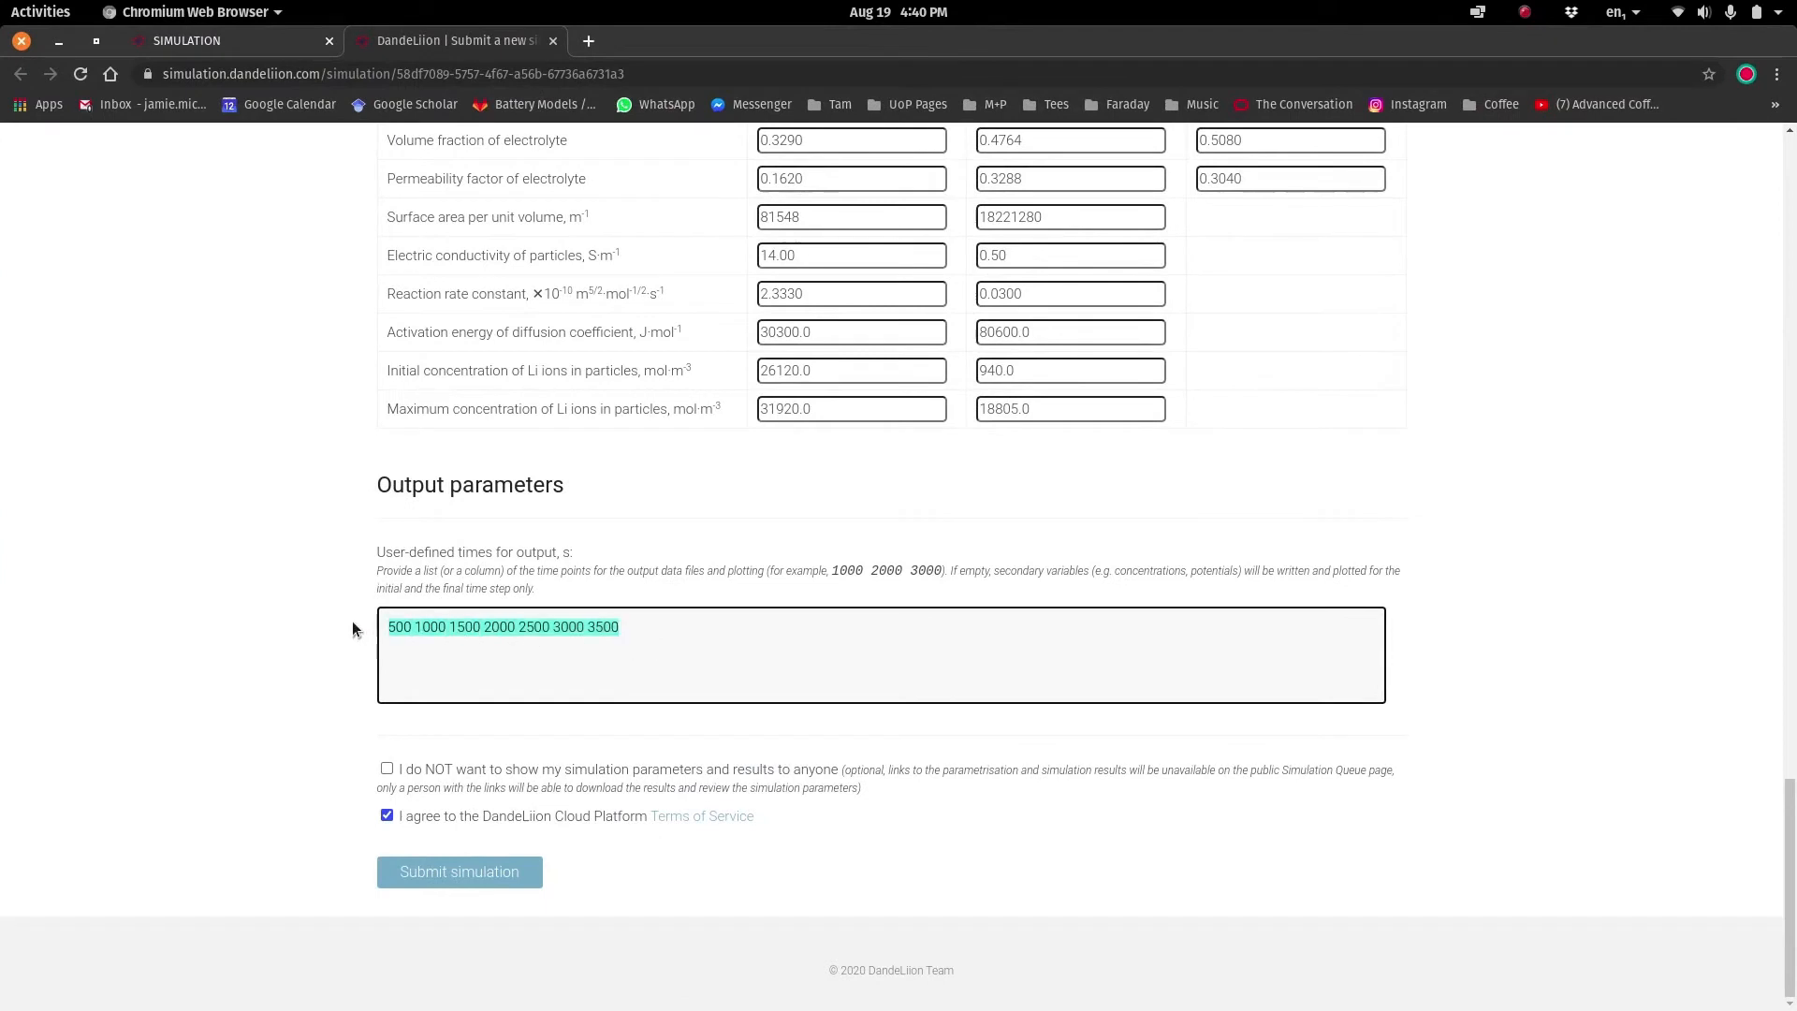
key(ctrl+v)
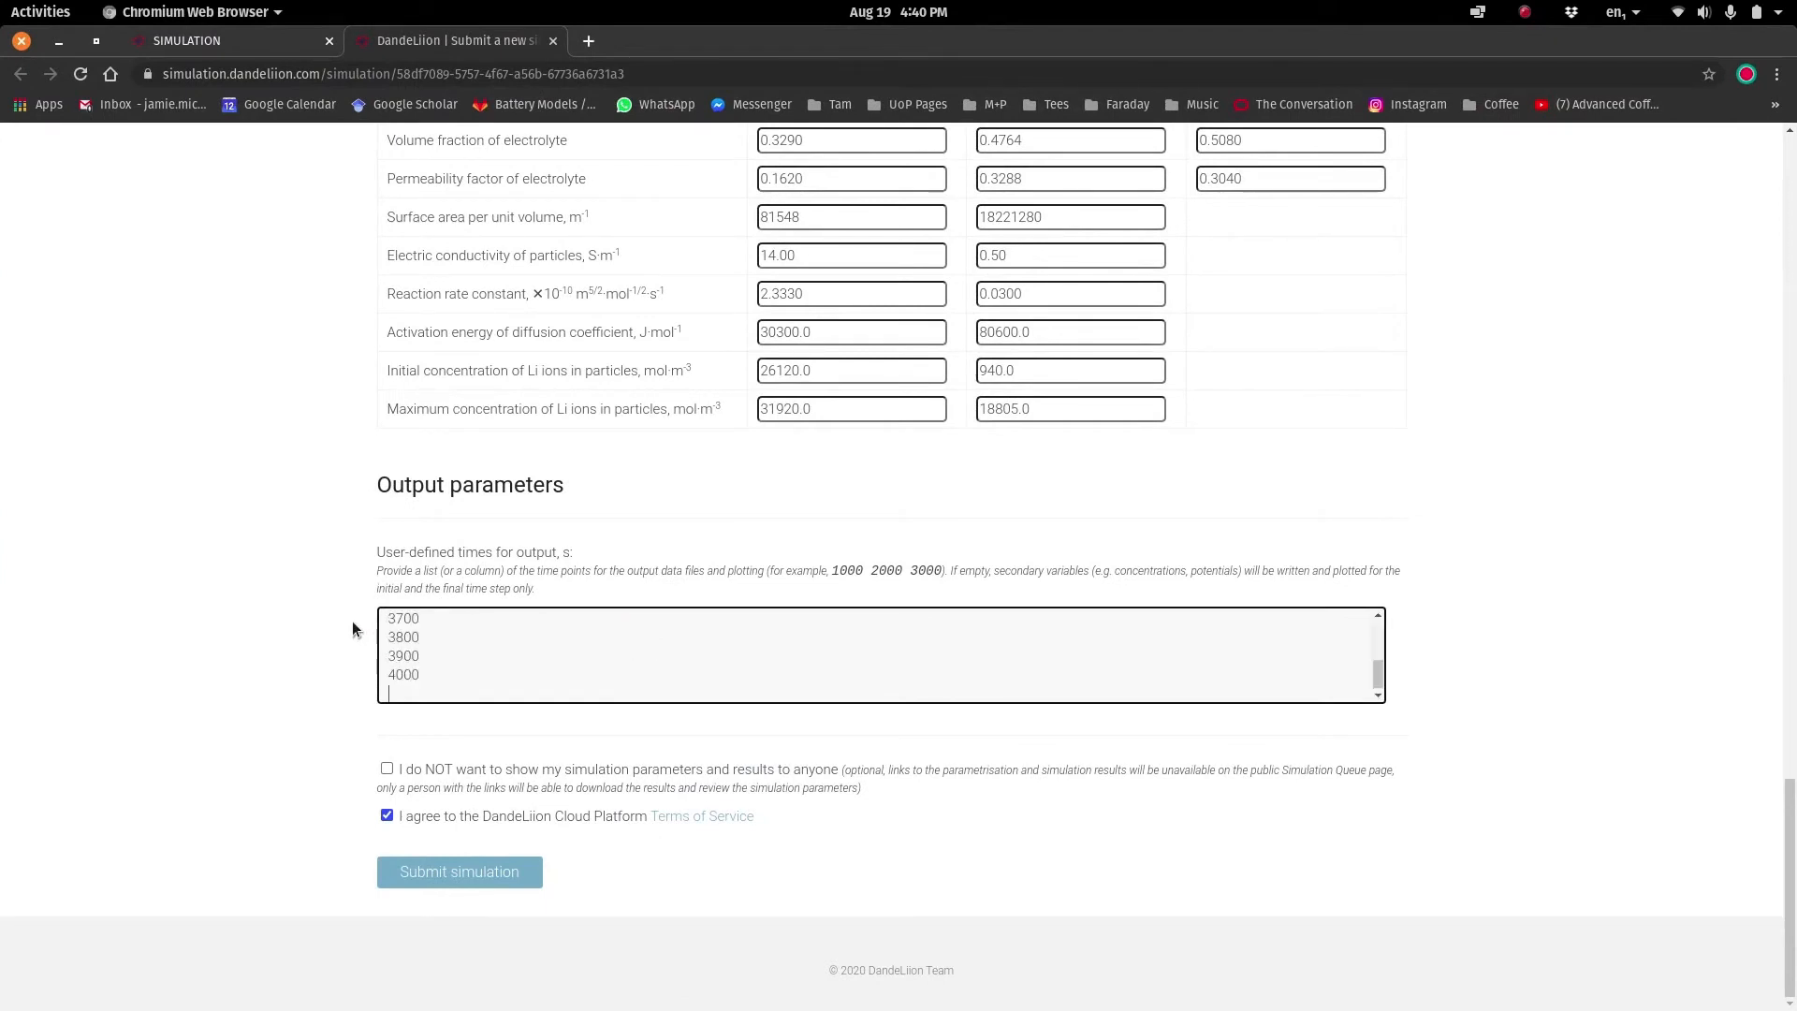
click(458, 709)
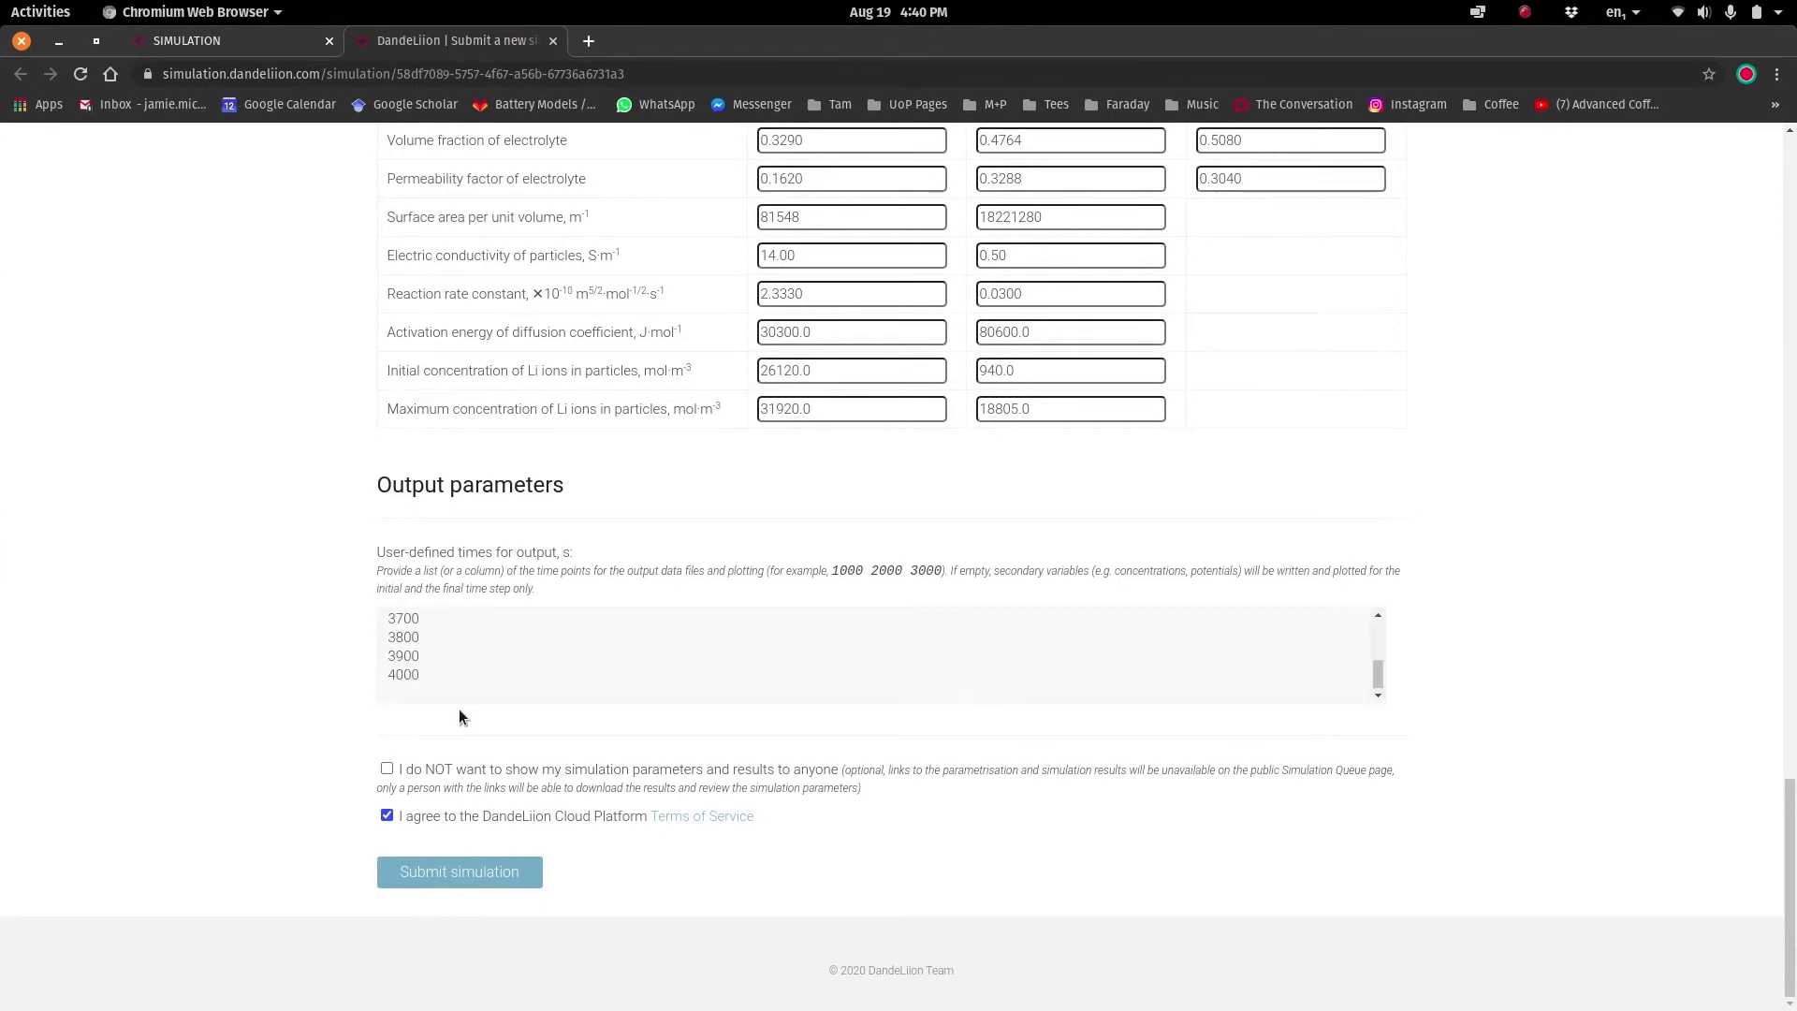
Check the pasted output times from the end back to the beginning and submit the simulation.
scroll(608, 652, up, 2)
scroll(607, 652, up, 5)
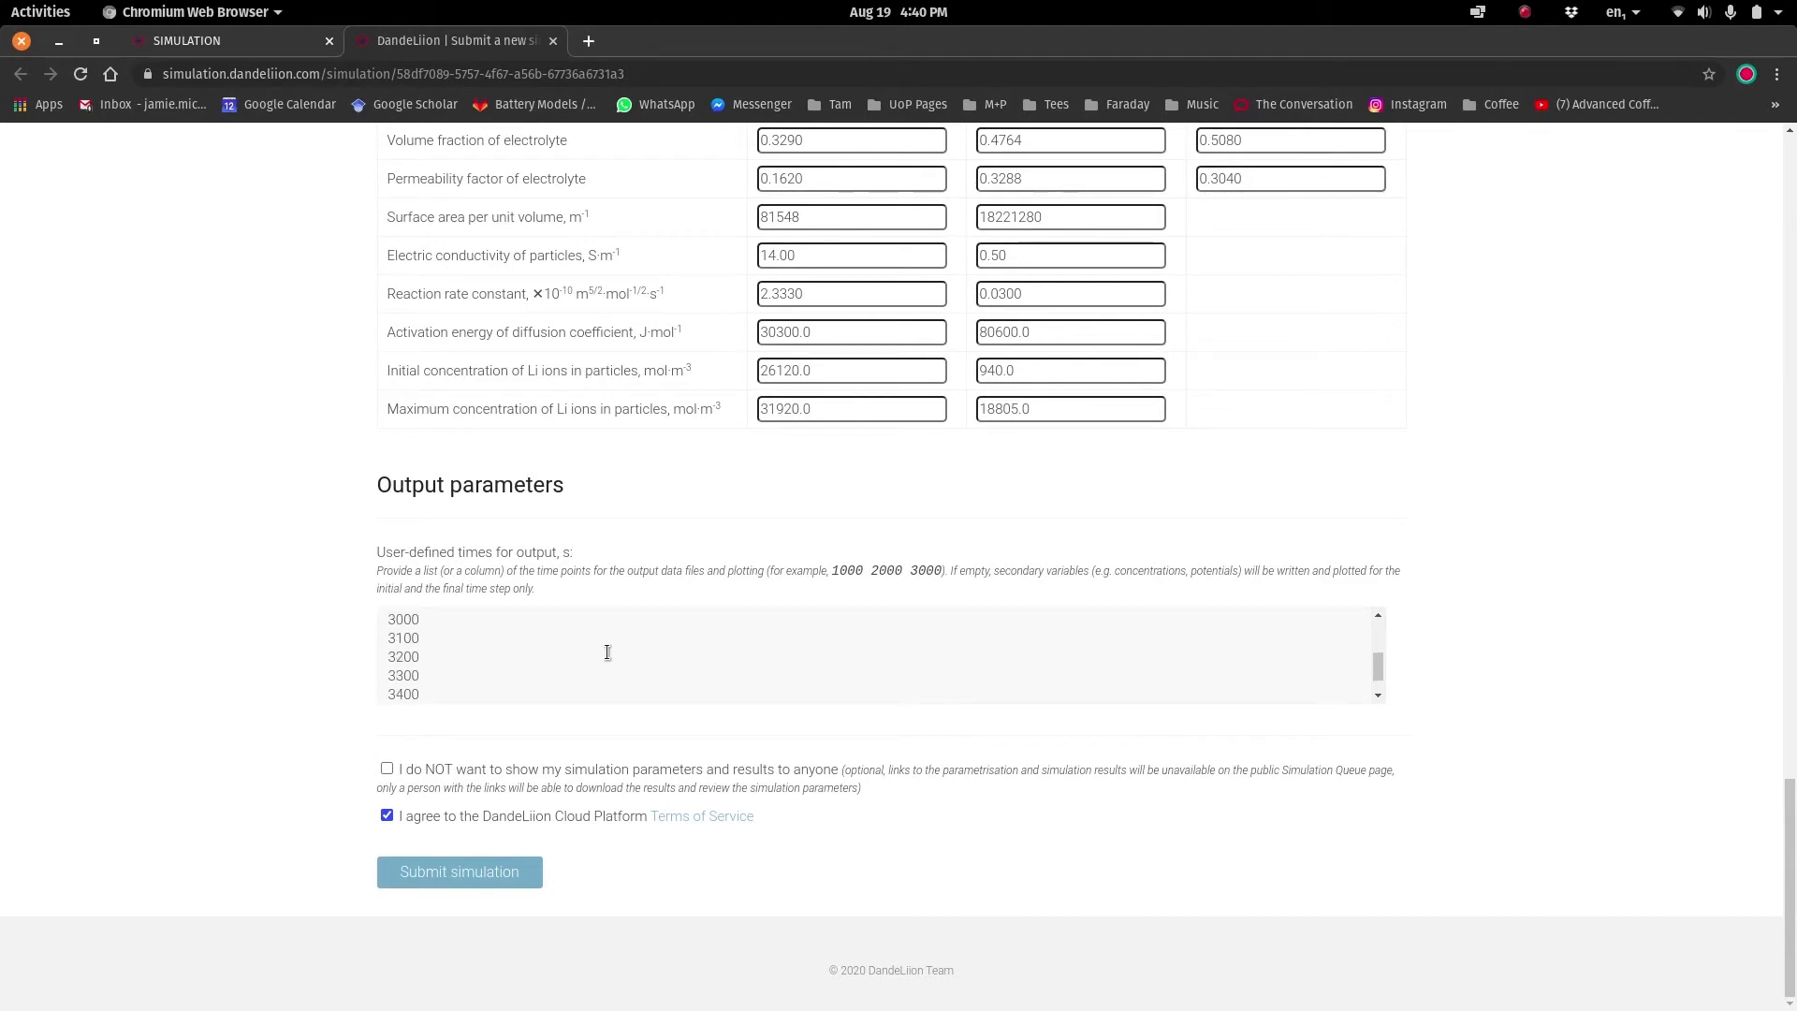
scroll(607, 652, up, 3)
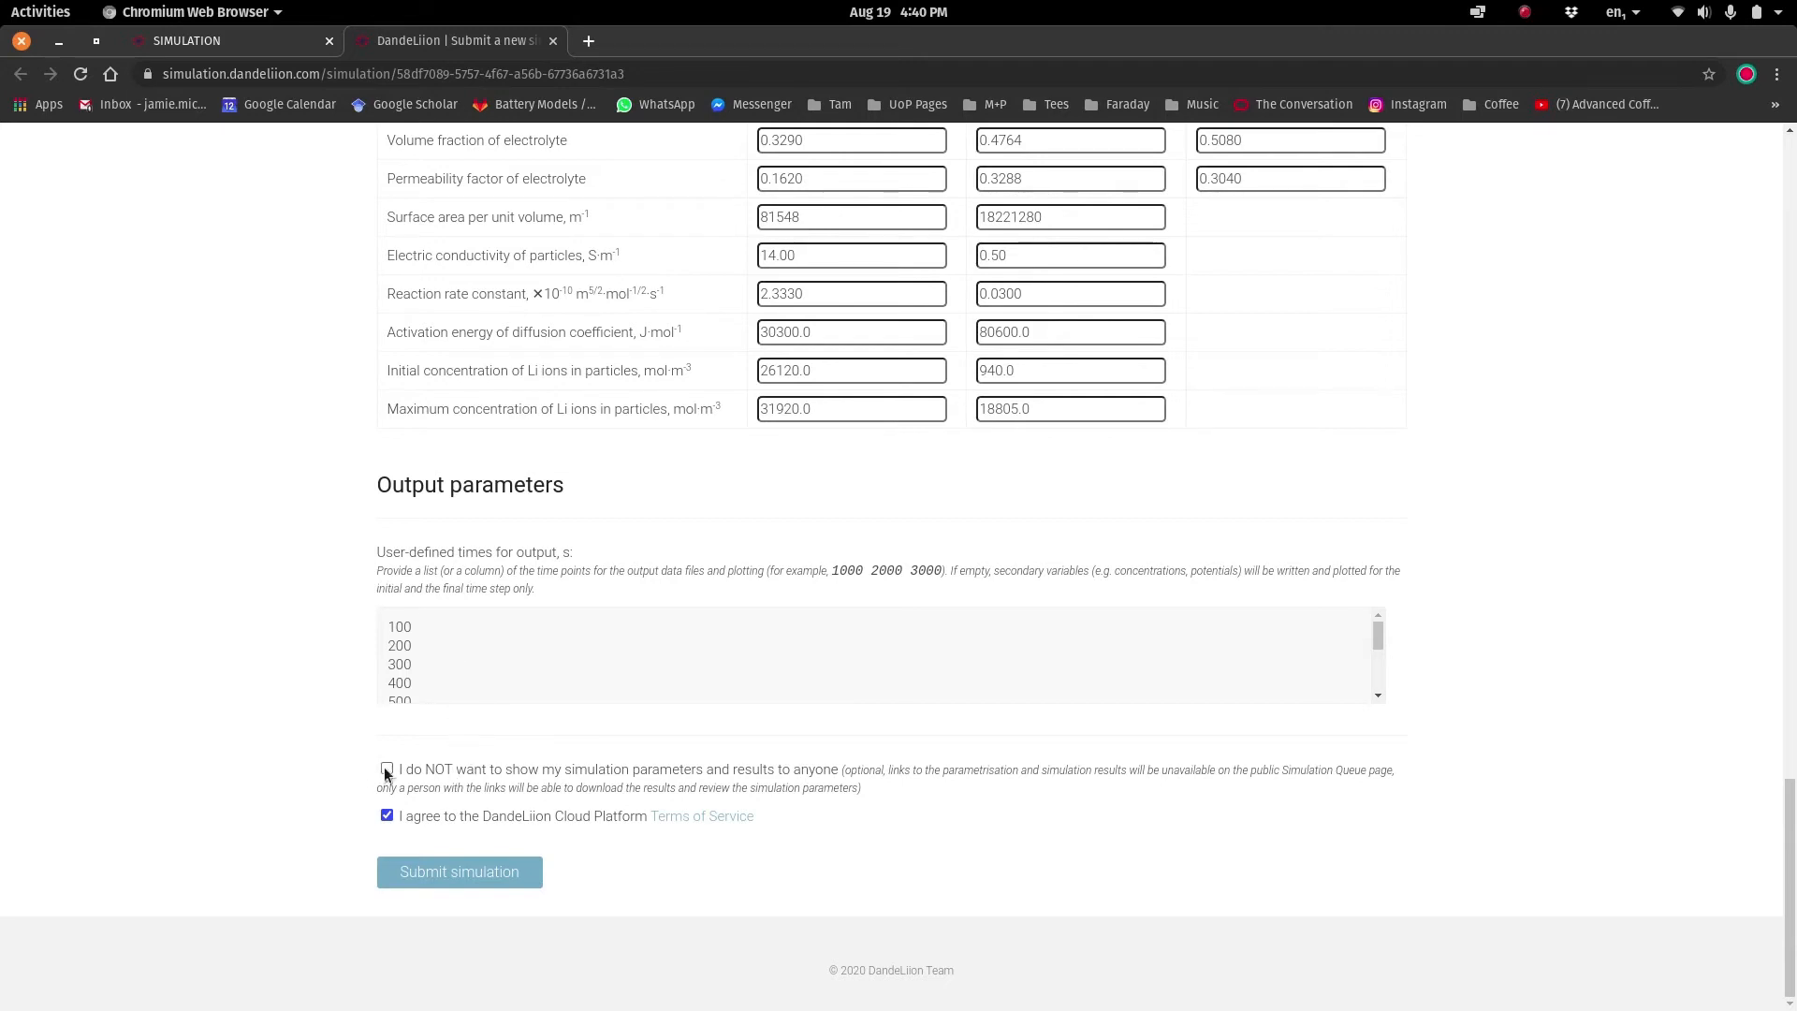
click(433, 872)
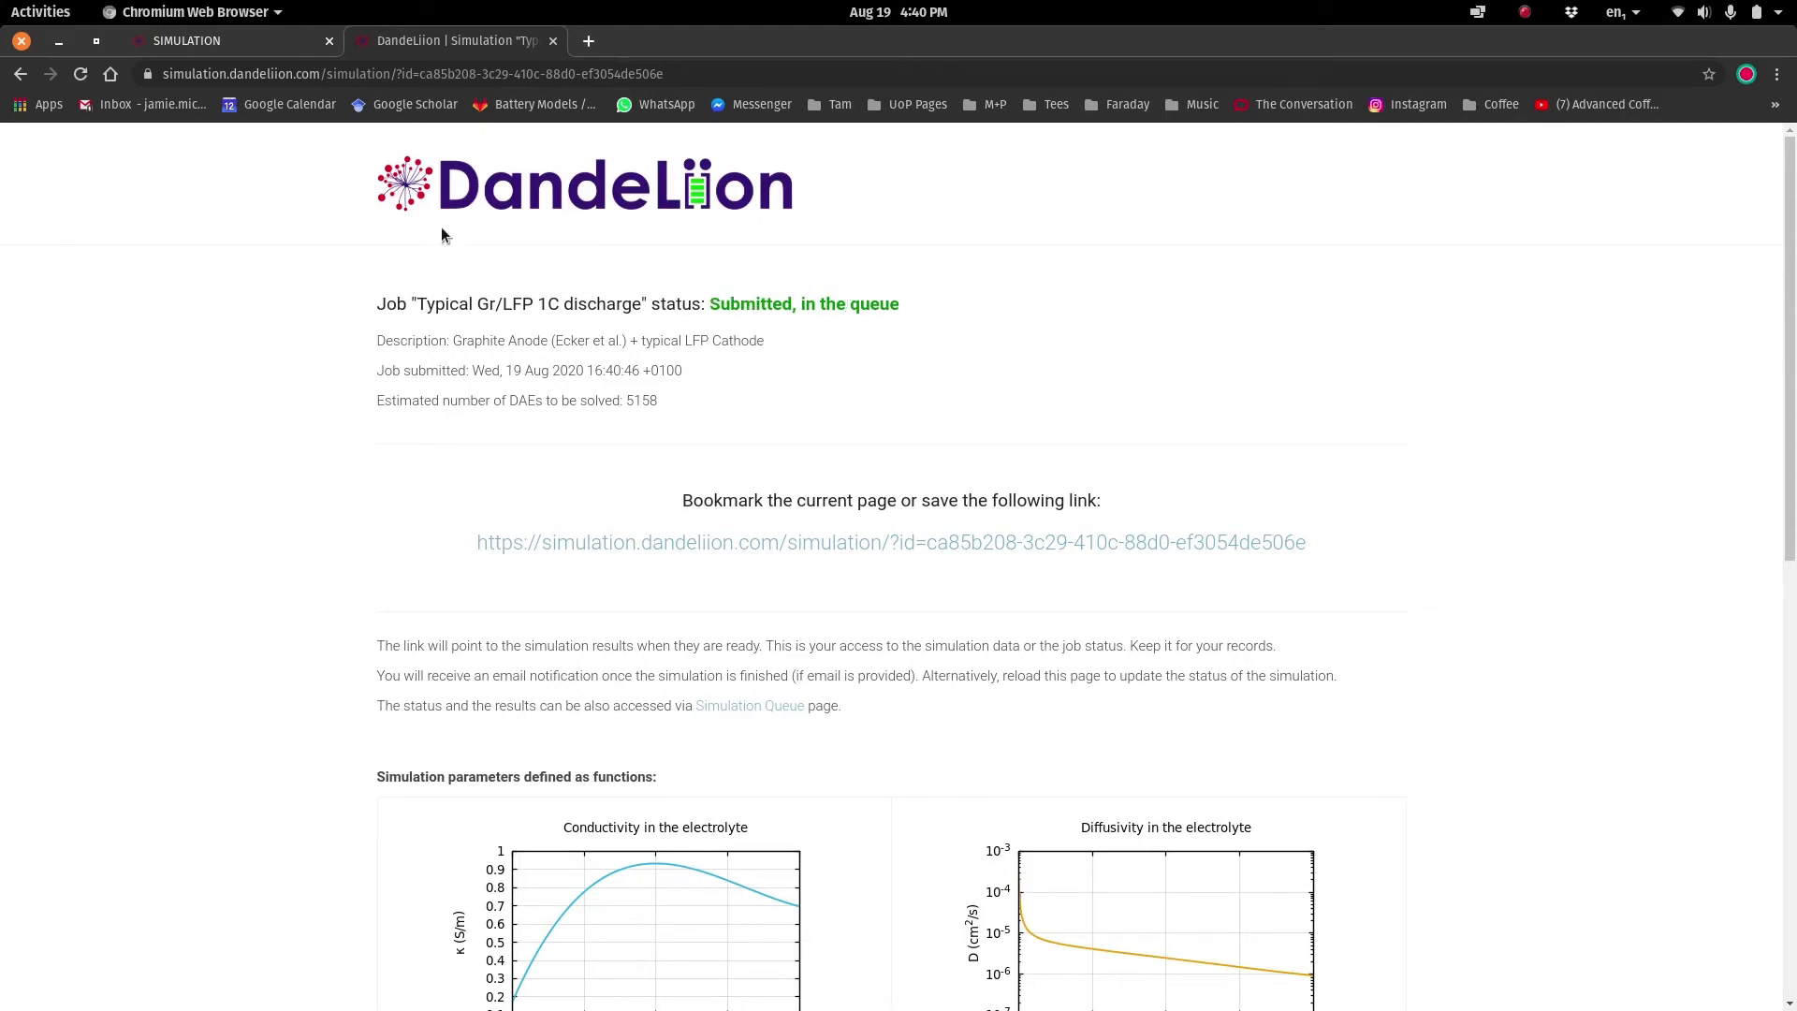
Close the submitted job's page and open the Generic Graphite/LFP battery parametrisation from the Simulation page.
click(554, 41)
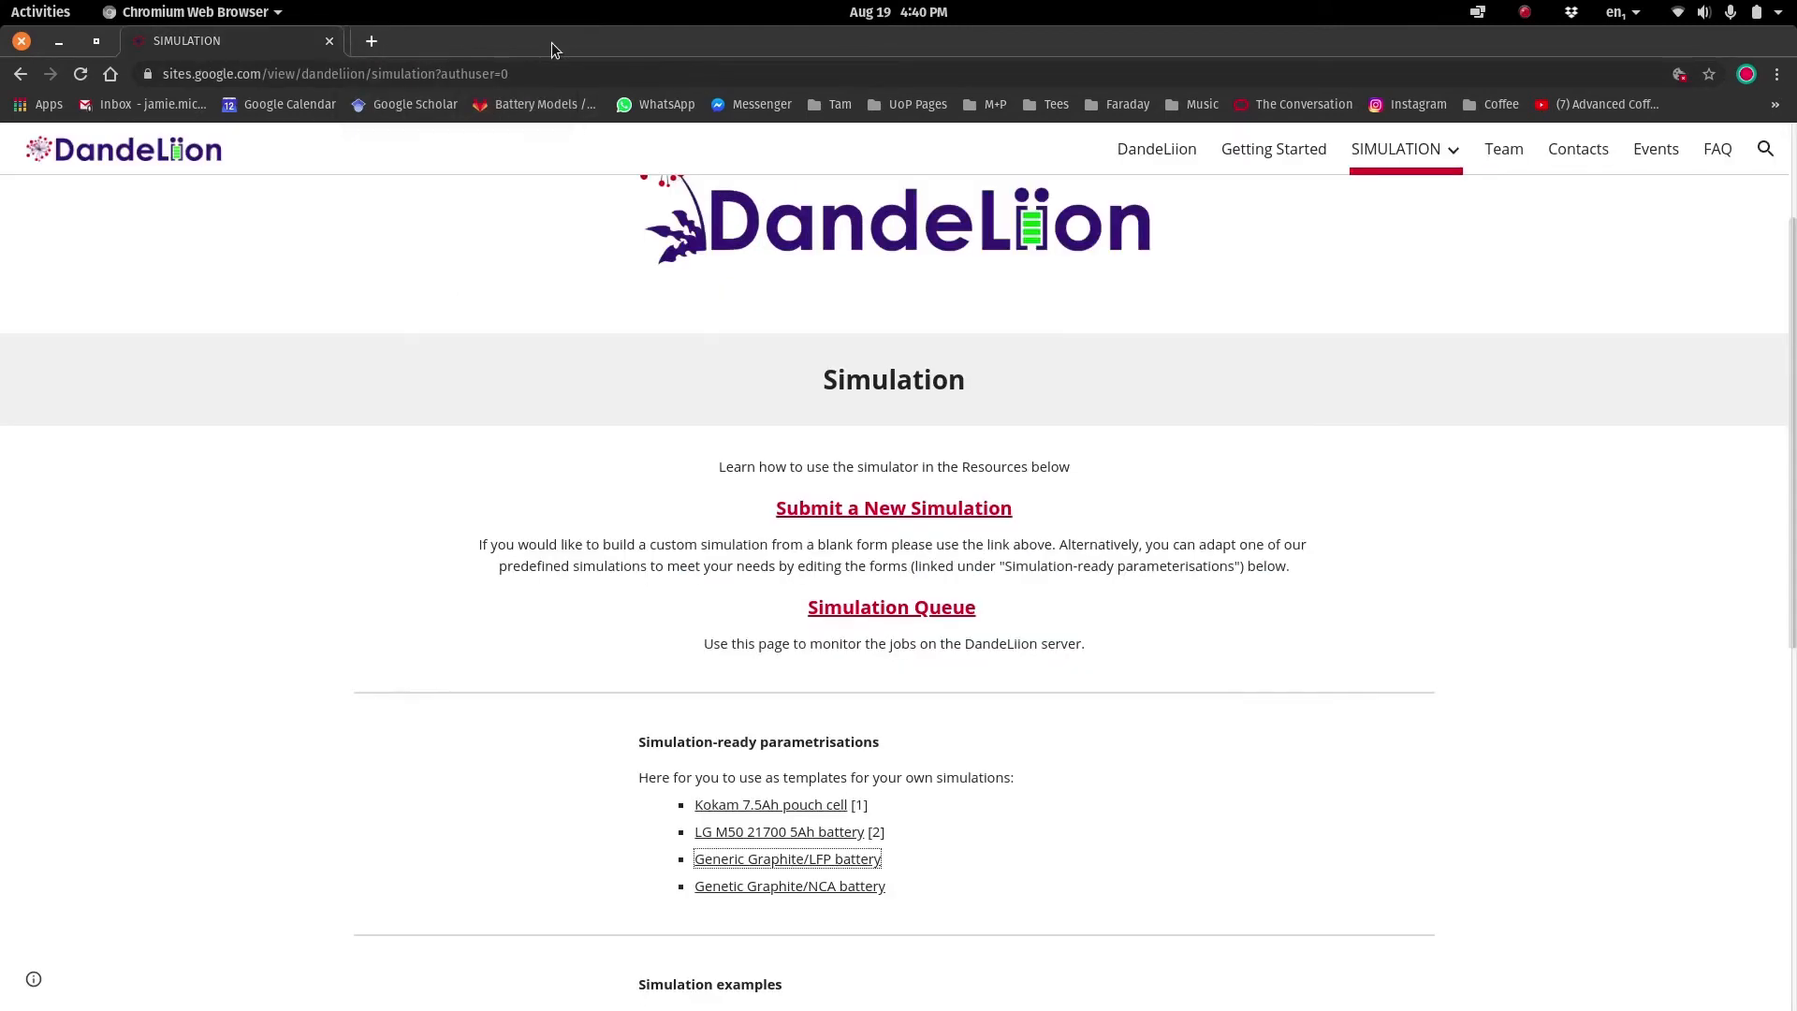
click(1358, 150)
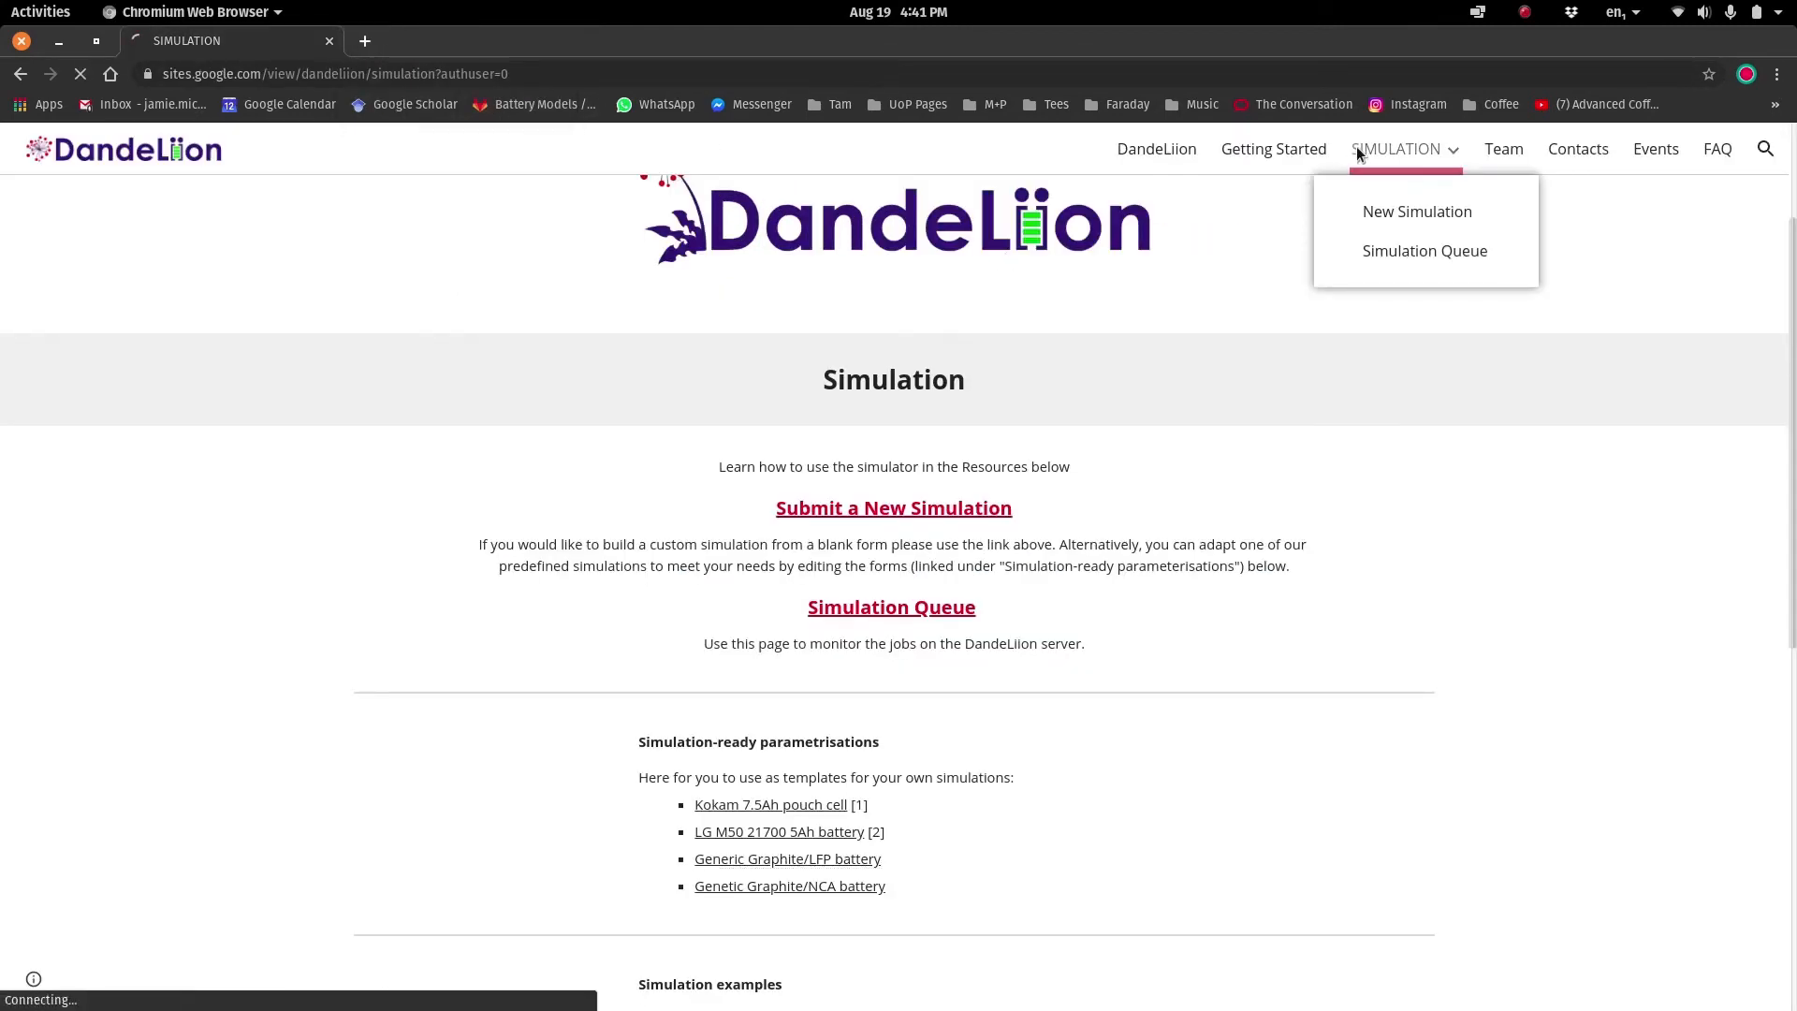
scroll(1129, 521, down, 5)
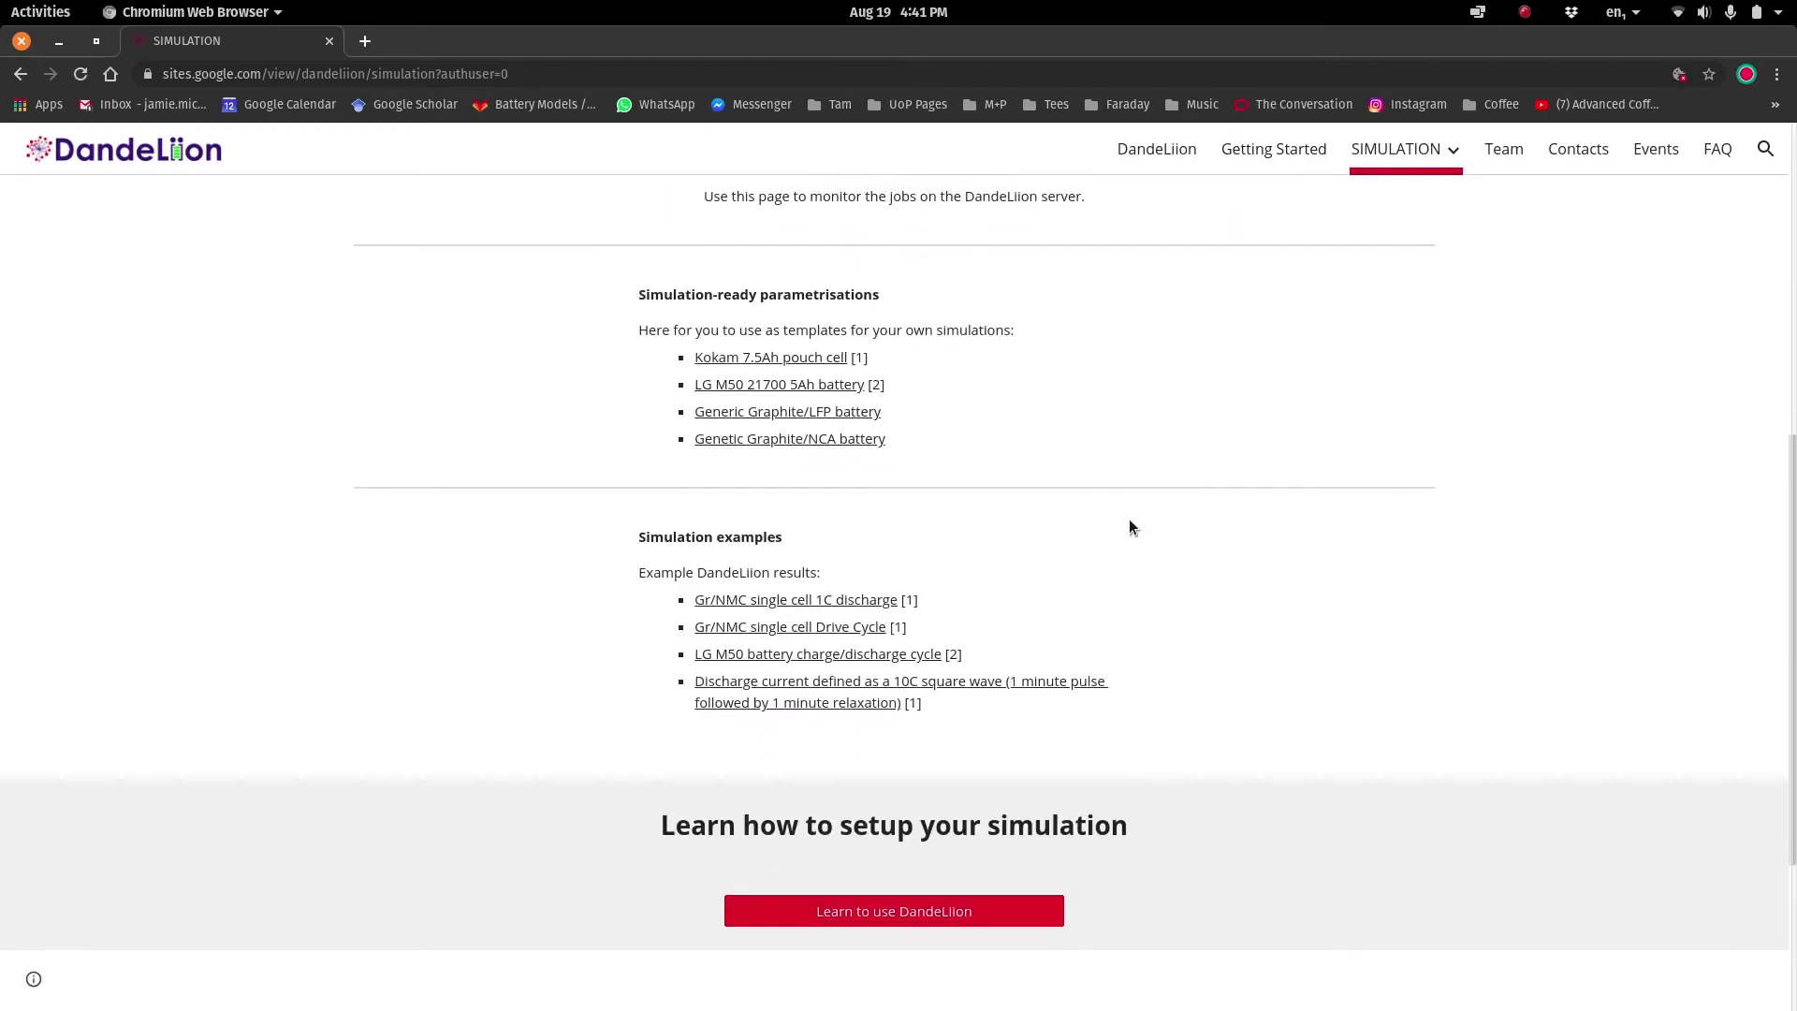
click(861, 413)
scroll(196, 582, down, 3)
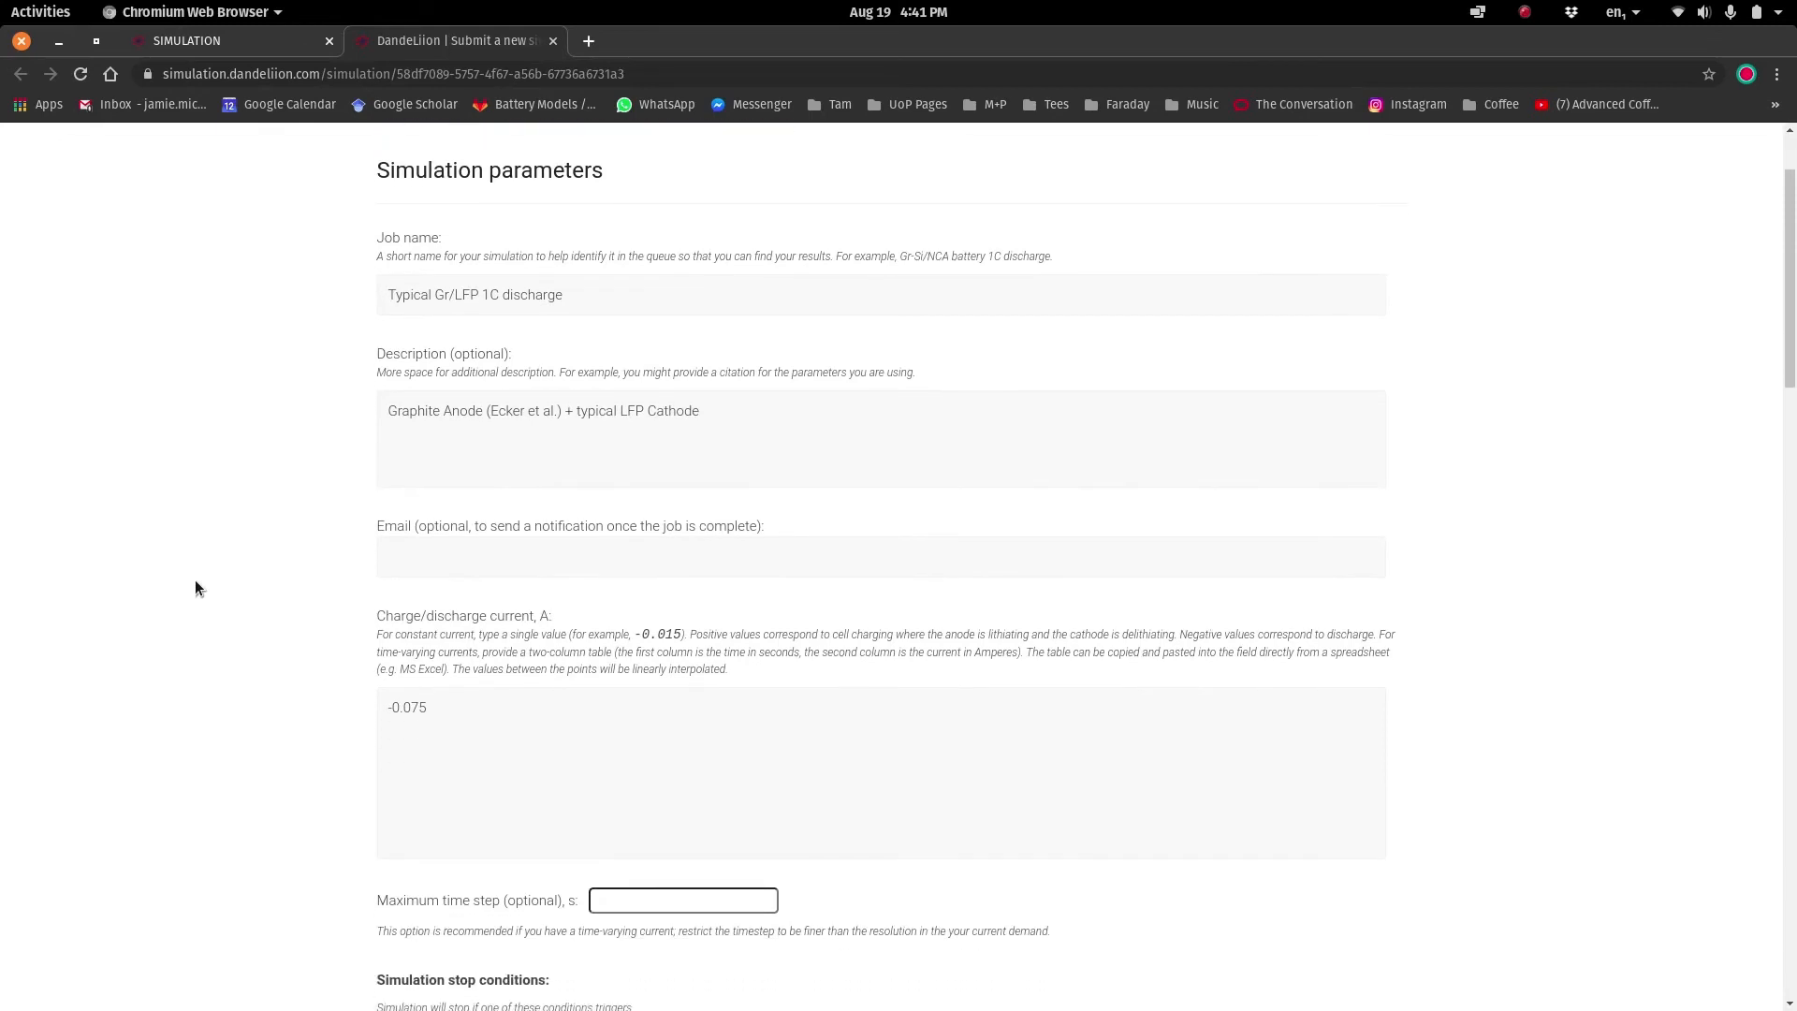
Examine the charge/discharge current field, its two-column table instructions, and the empty column B beside the times in the spreadsheet.
click(510, 531)
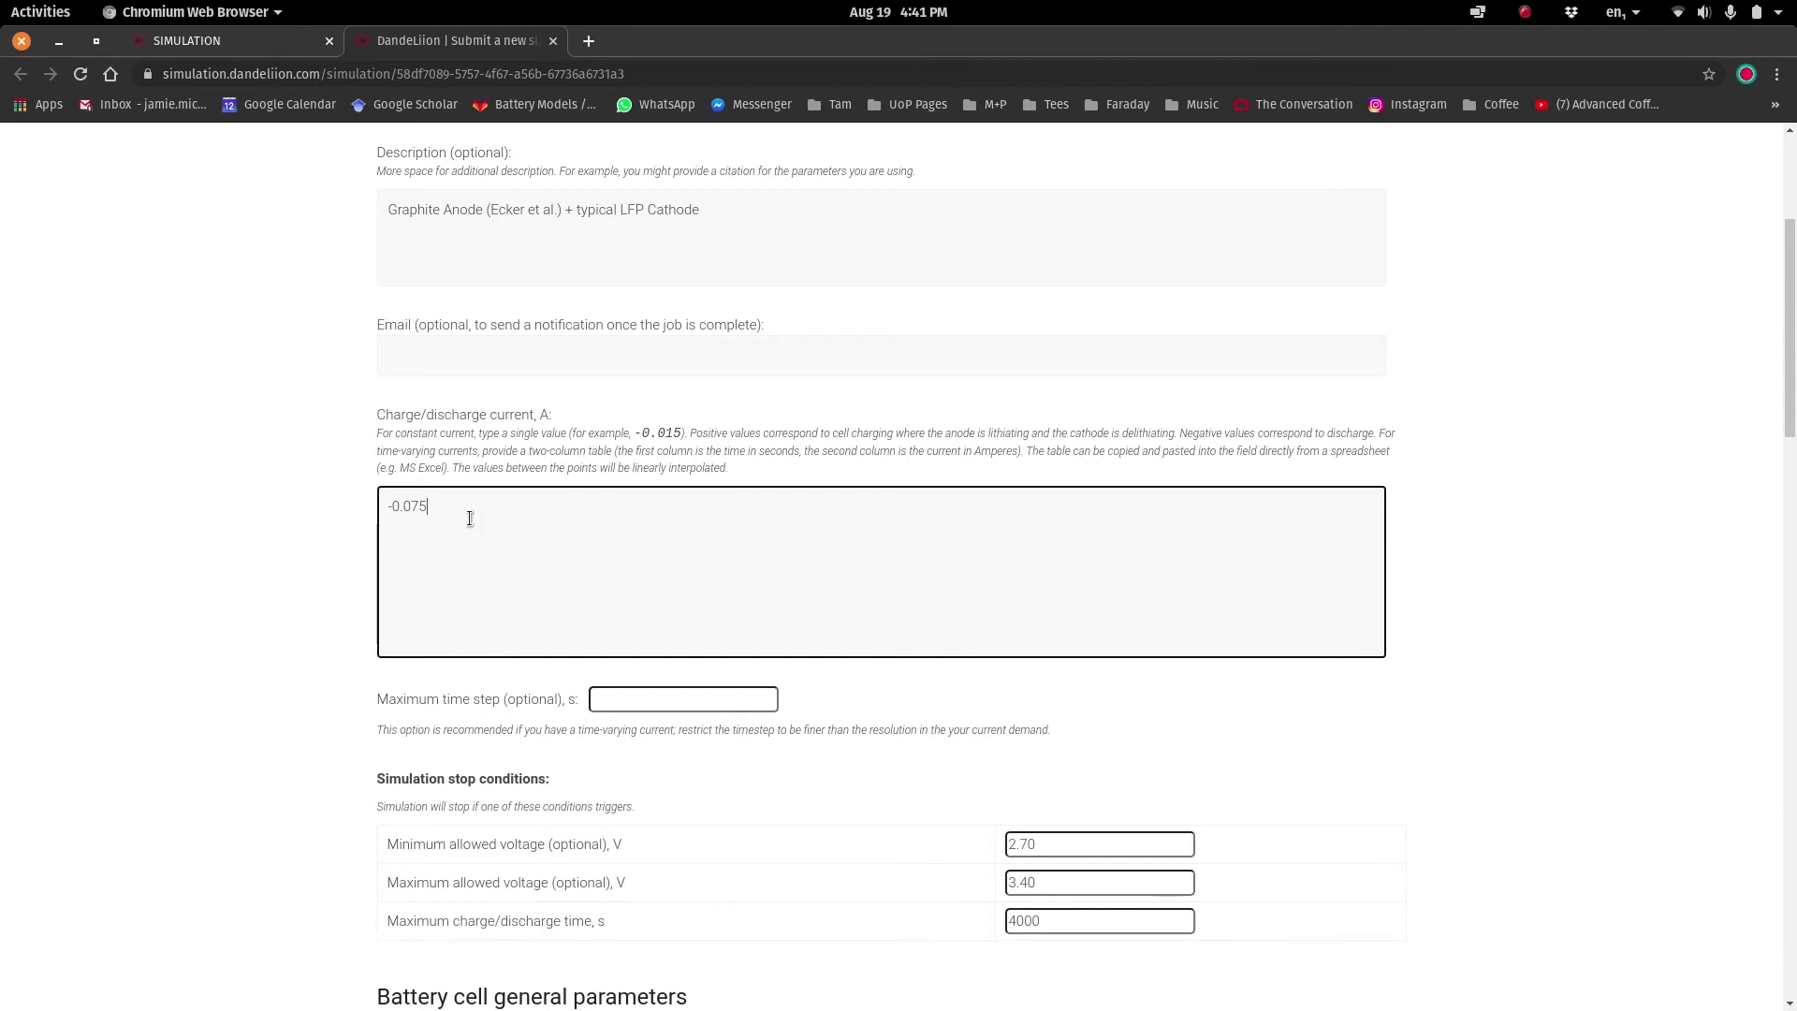
triple_click(410, 515)
key(super)
click(566, 696)
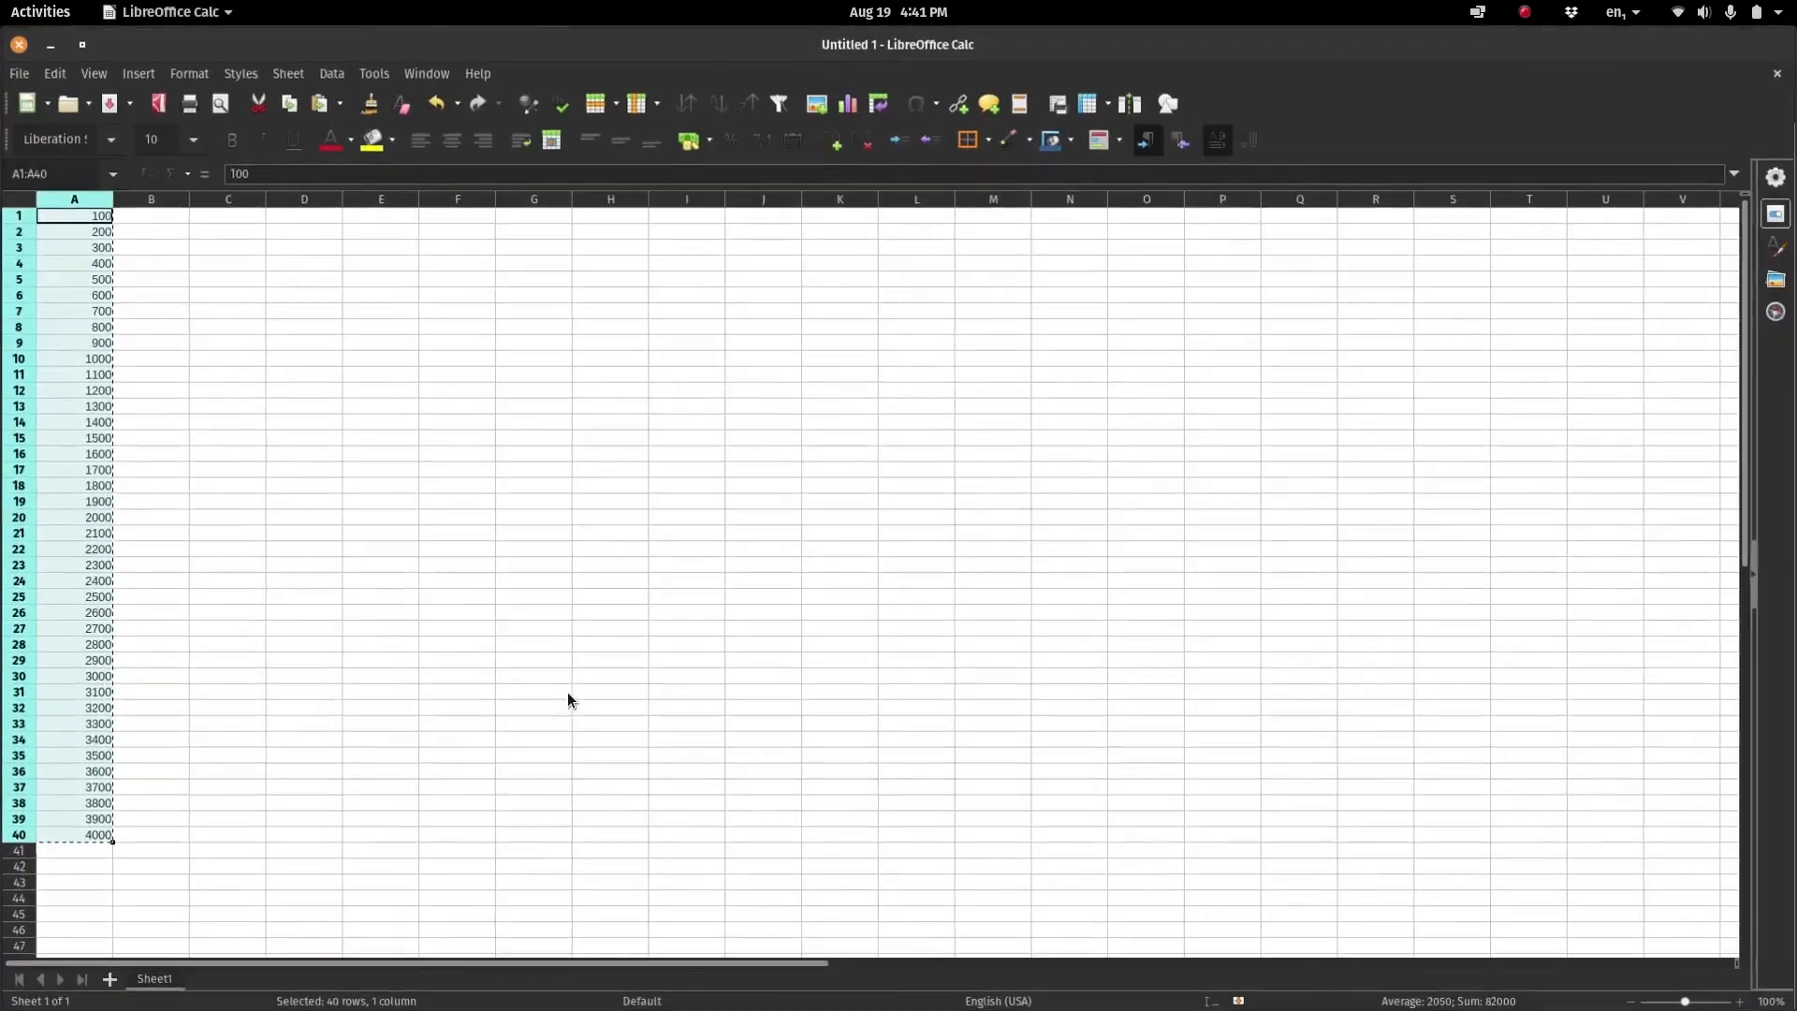
click(153, 214)
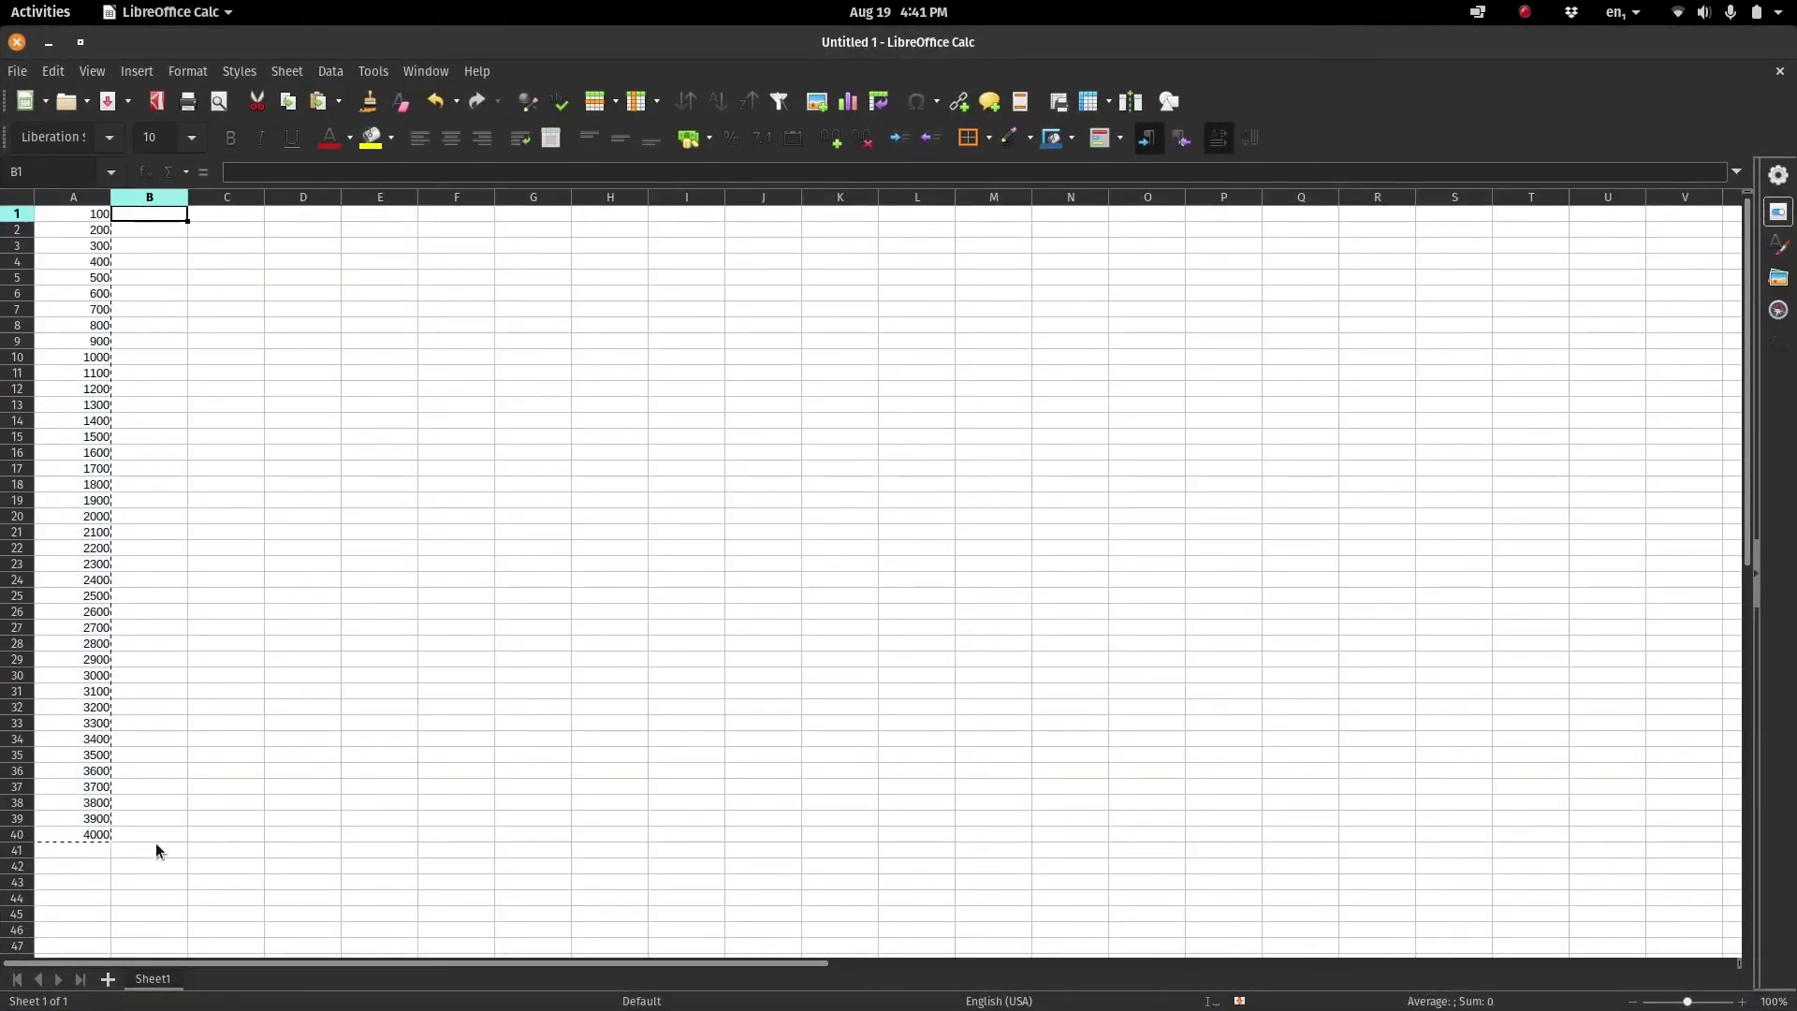
key(super)
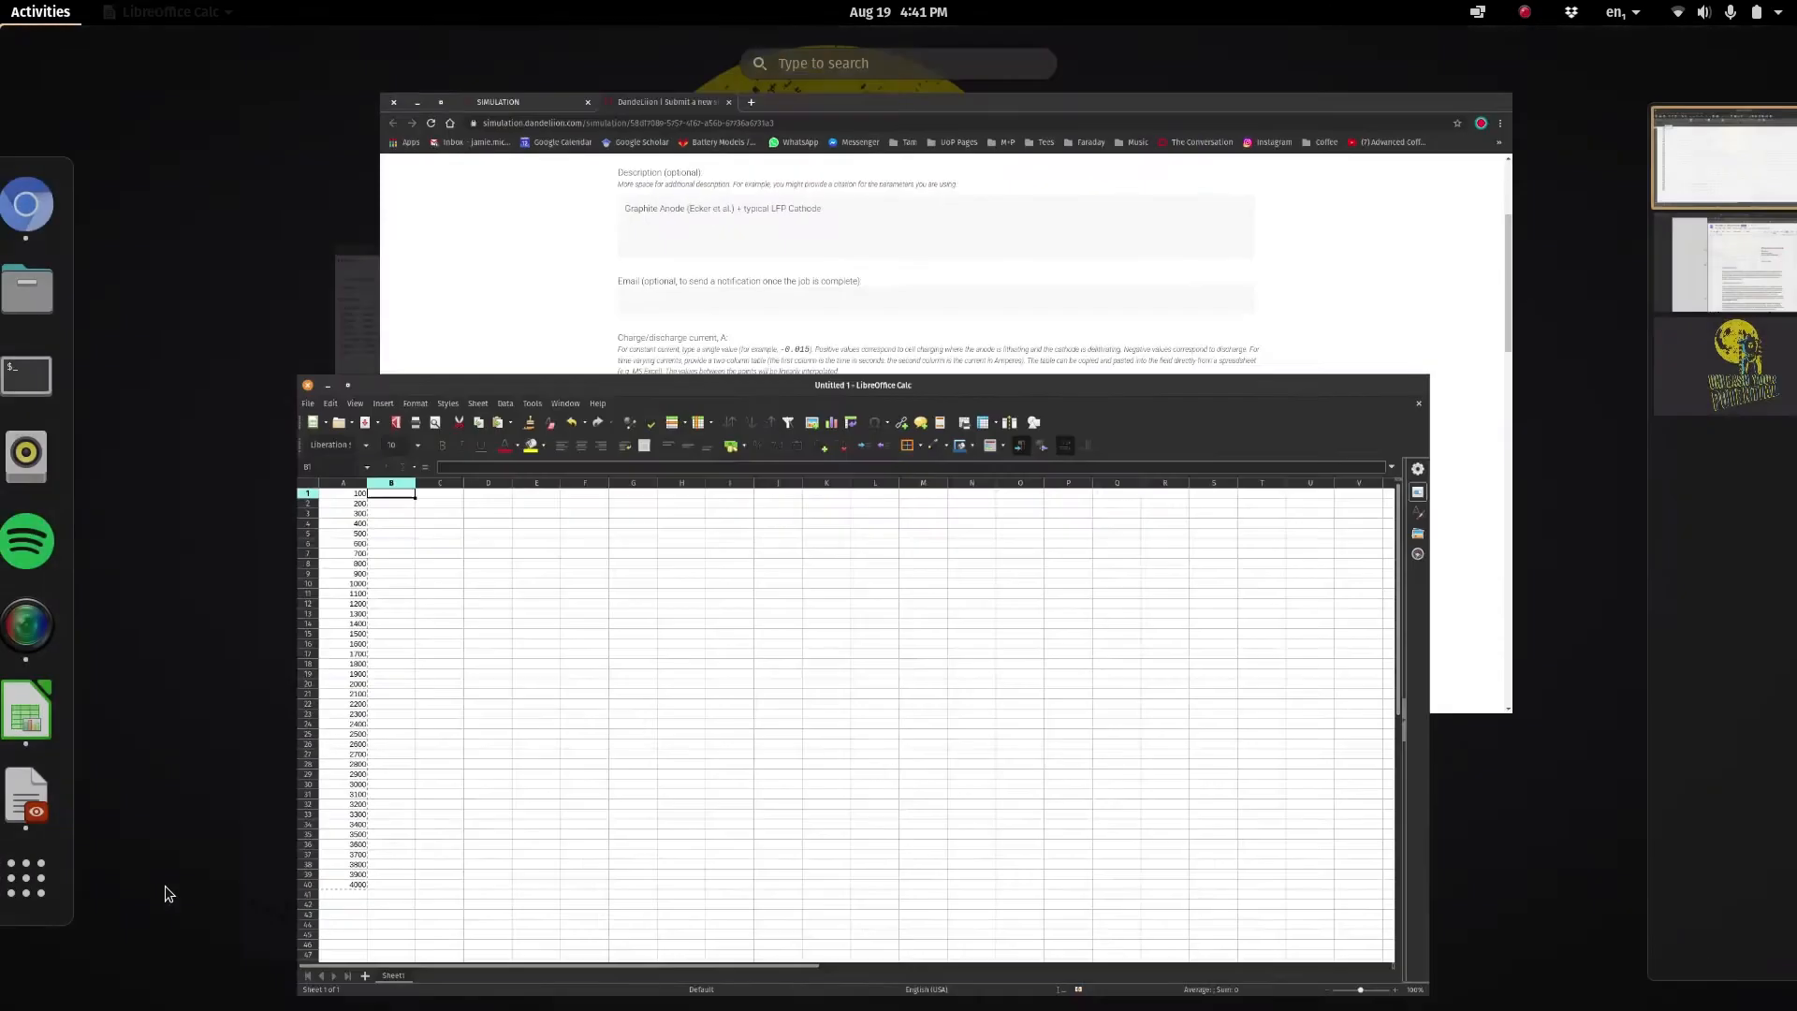
click(773, 412)
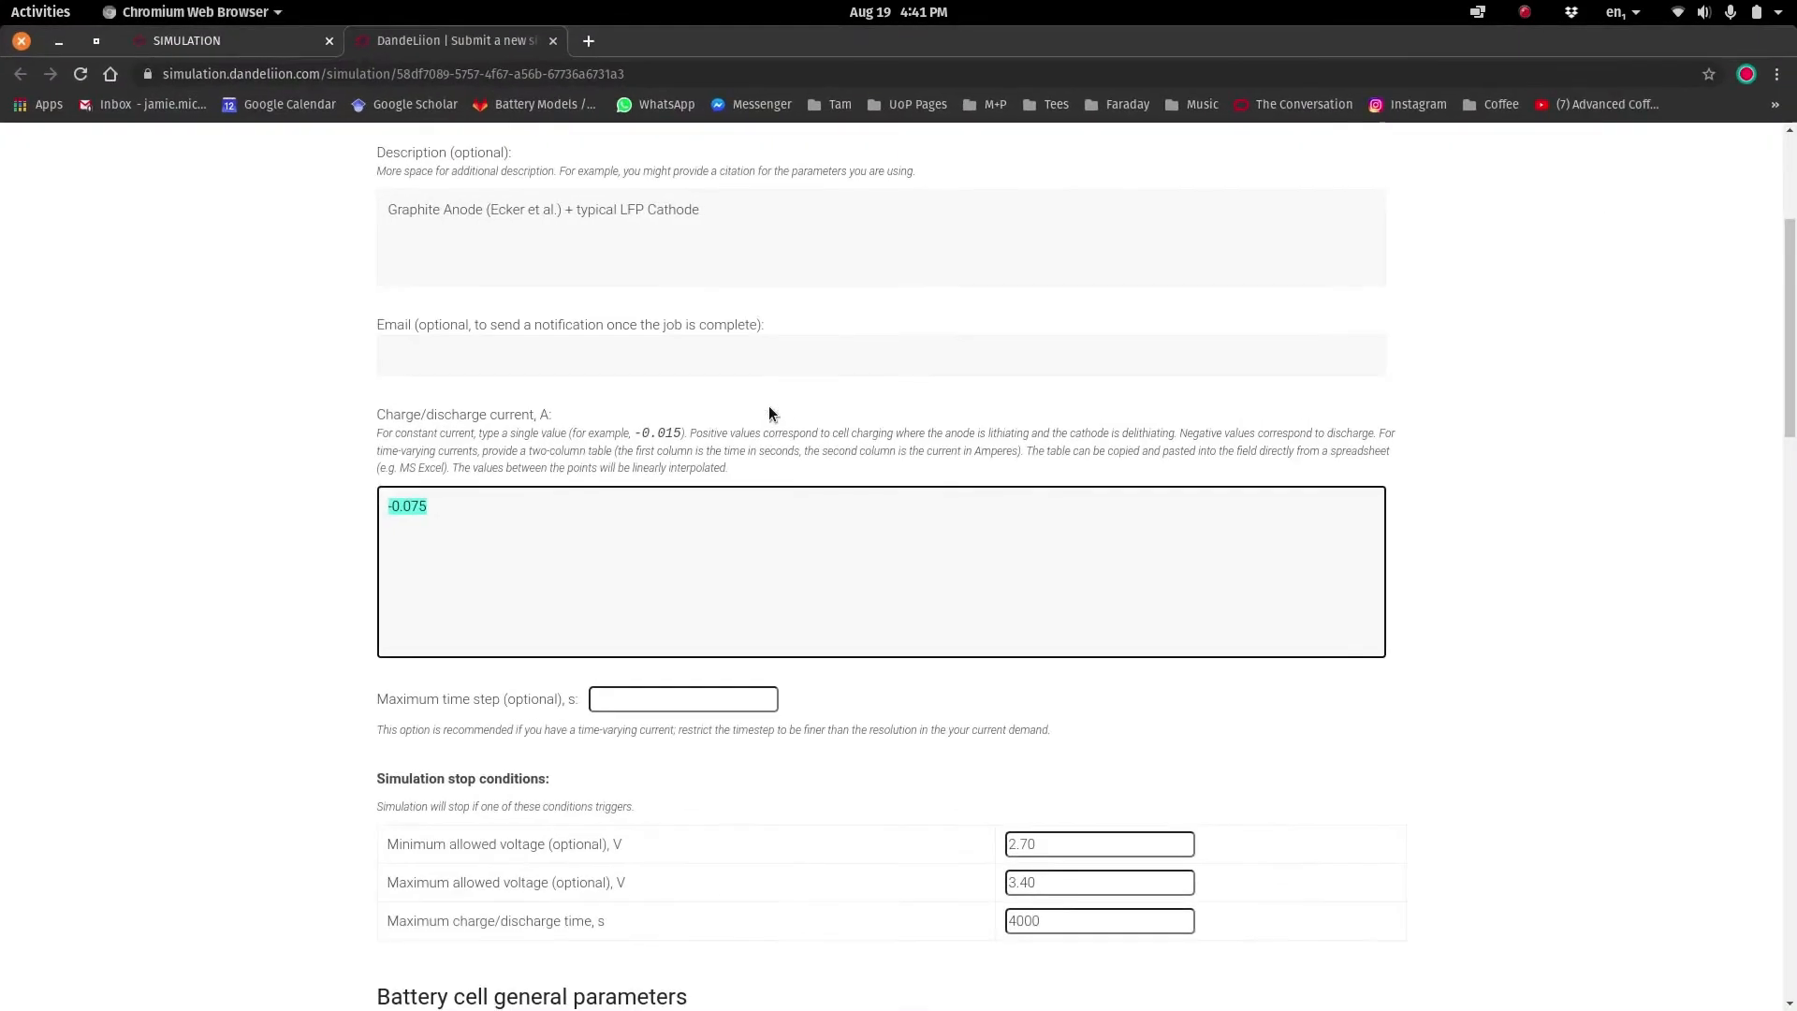
click(506, 508)
drag(632, 456, 1020, 451)
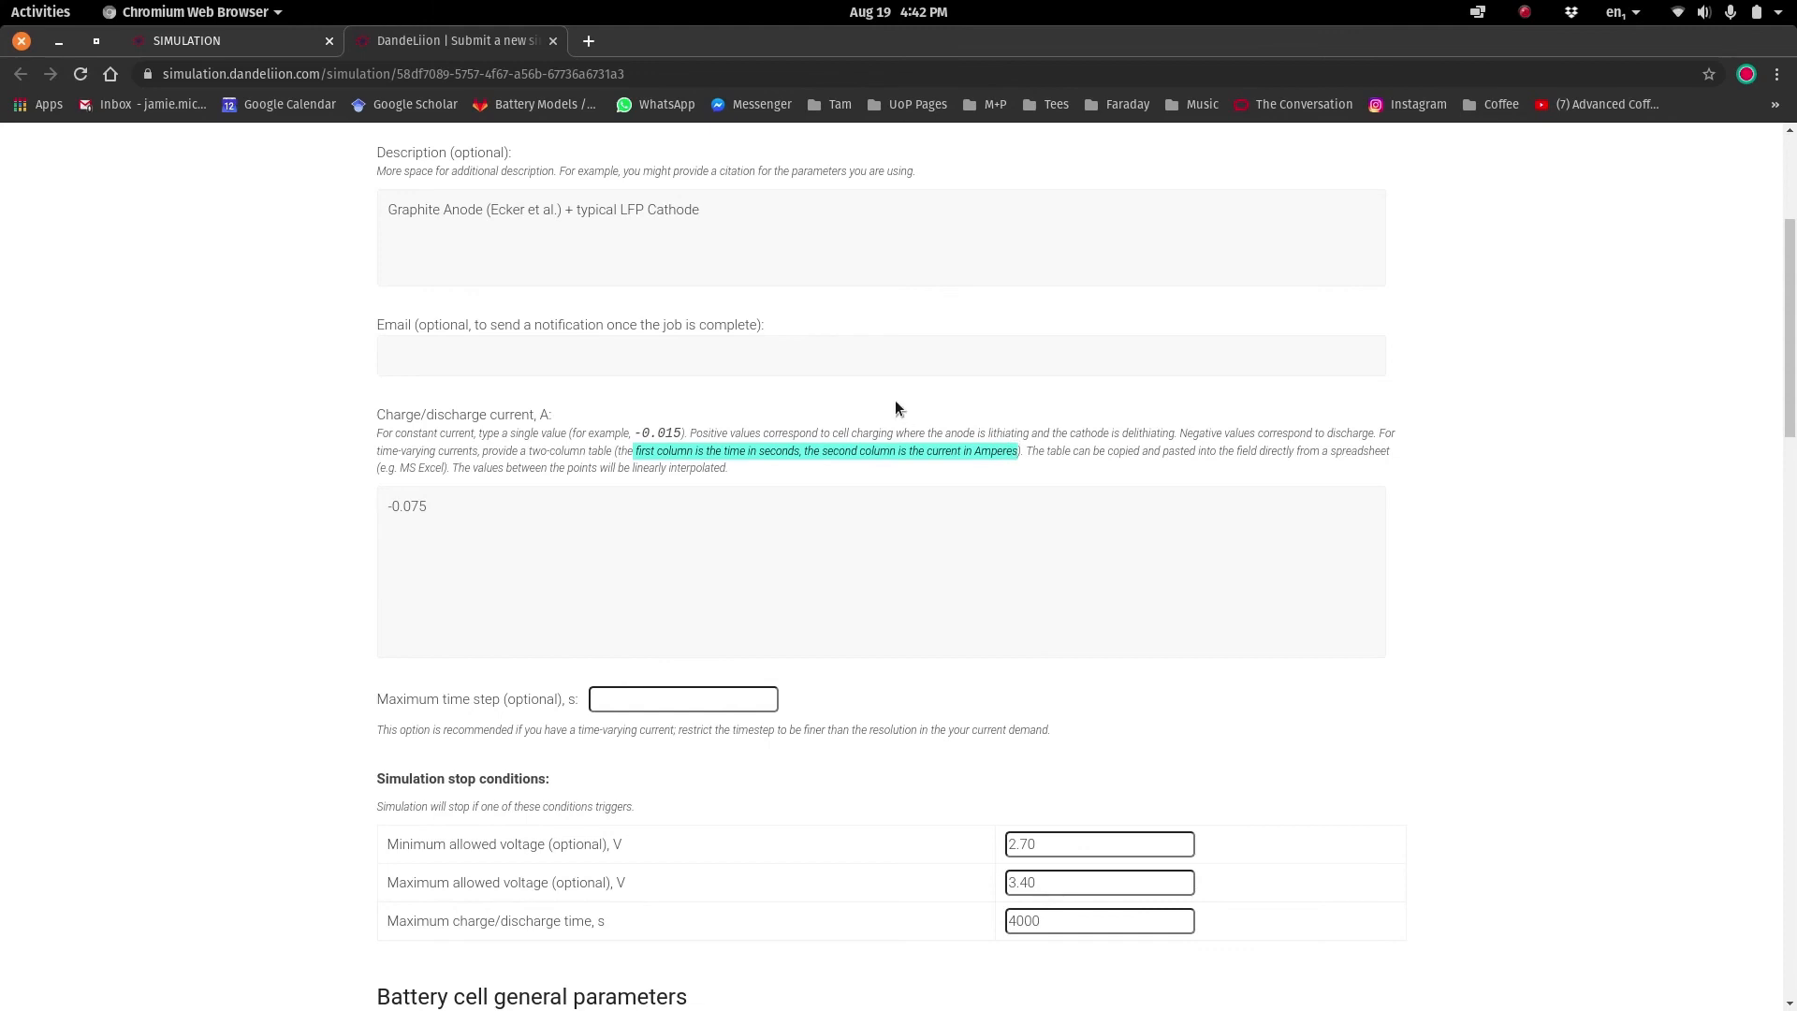
click(694, 530)
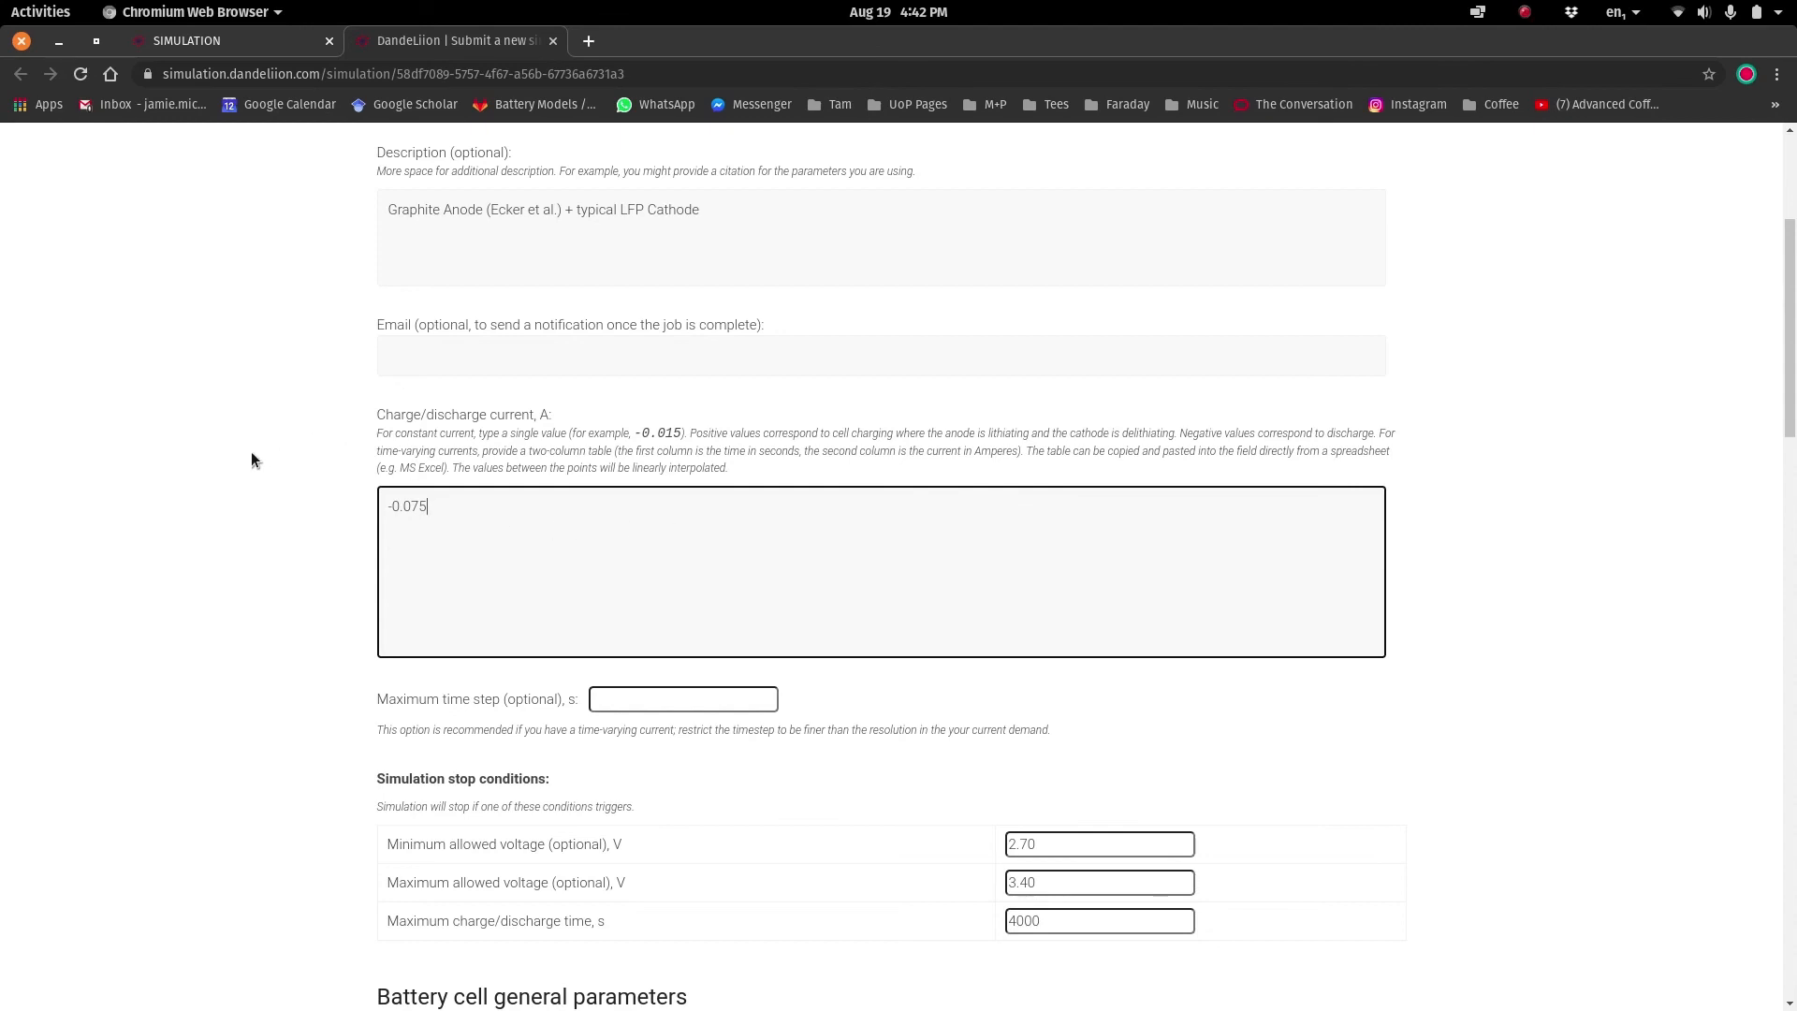
scroll(251, 459, down, 1)
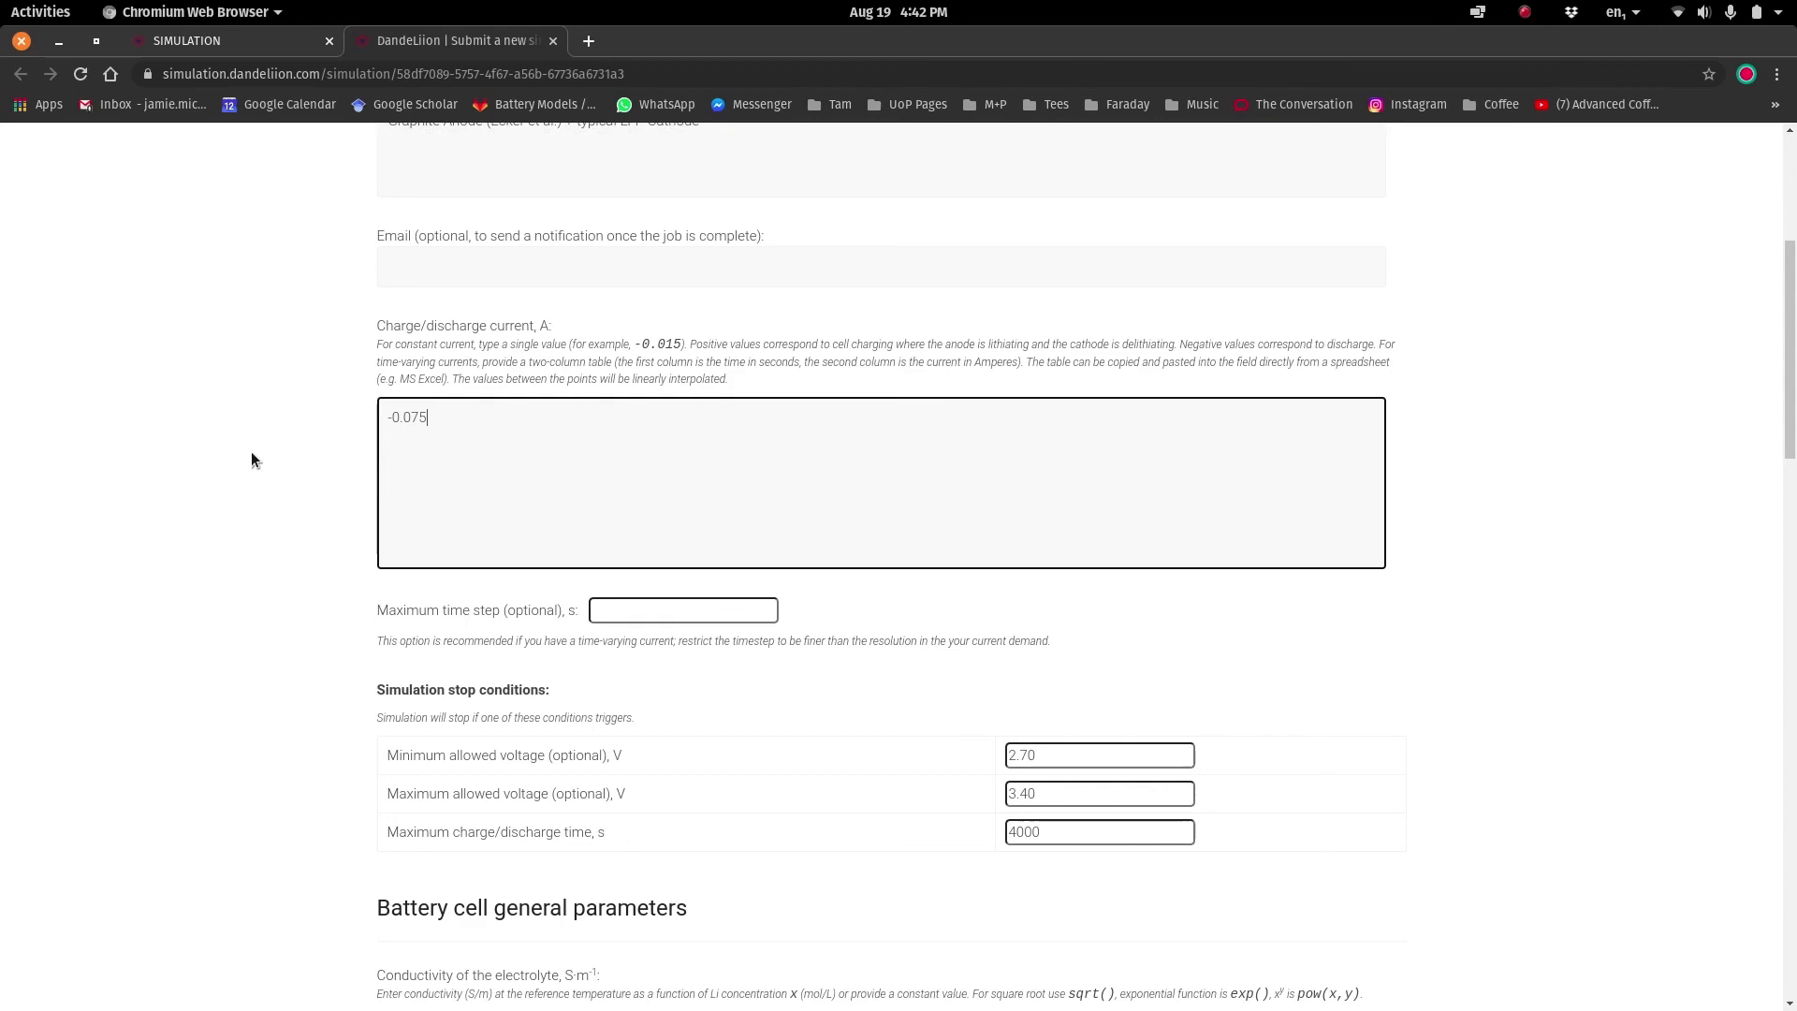
key(super)
click(469, 406)
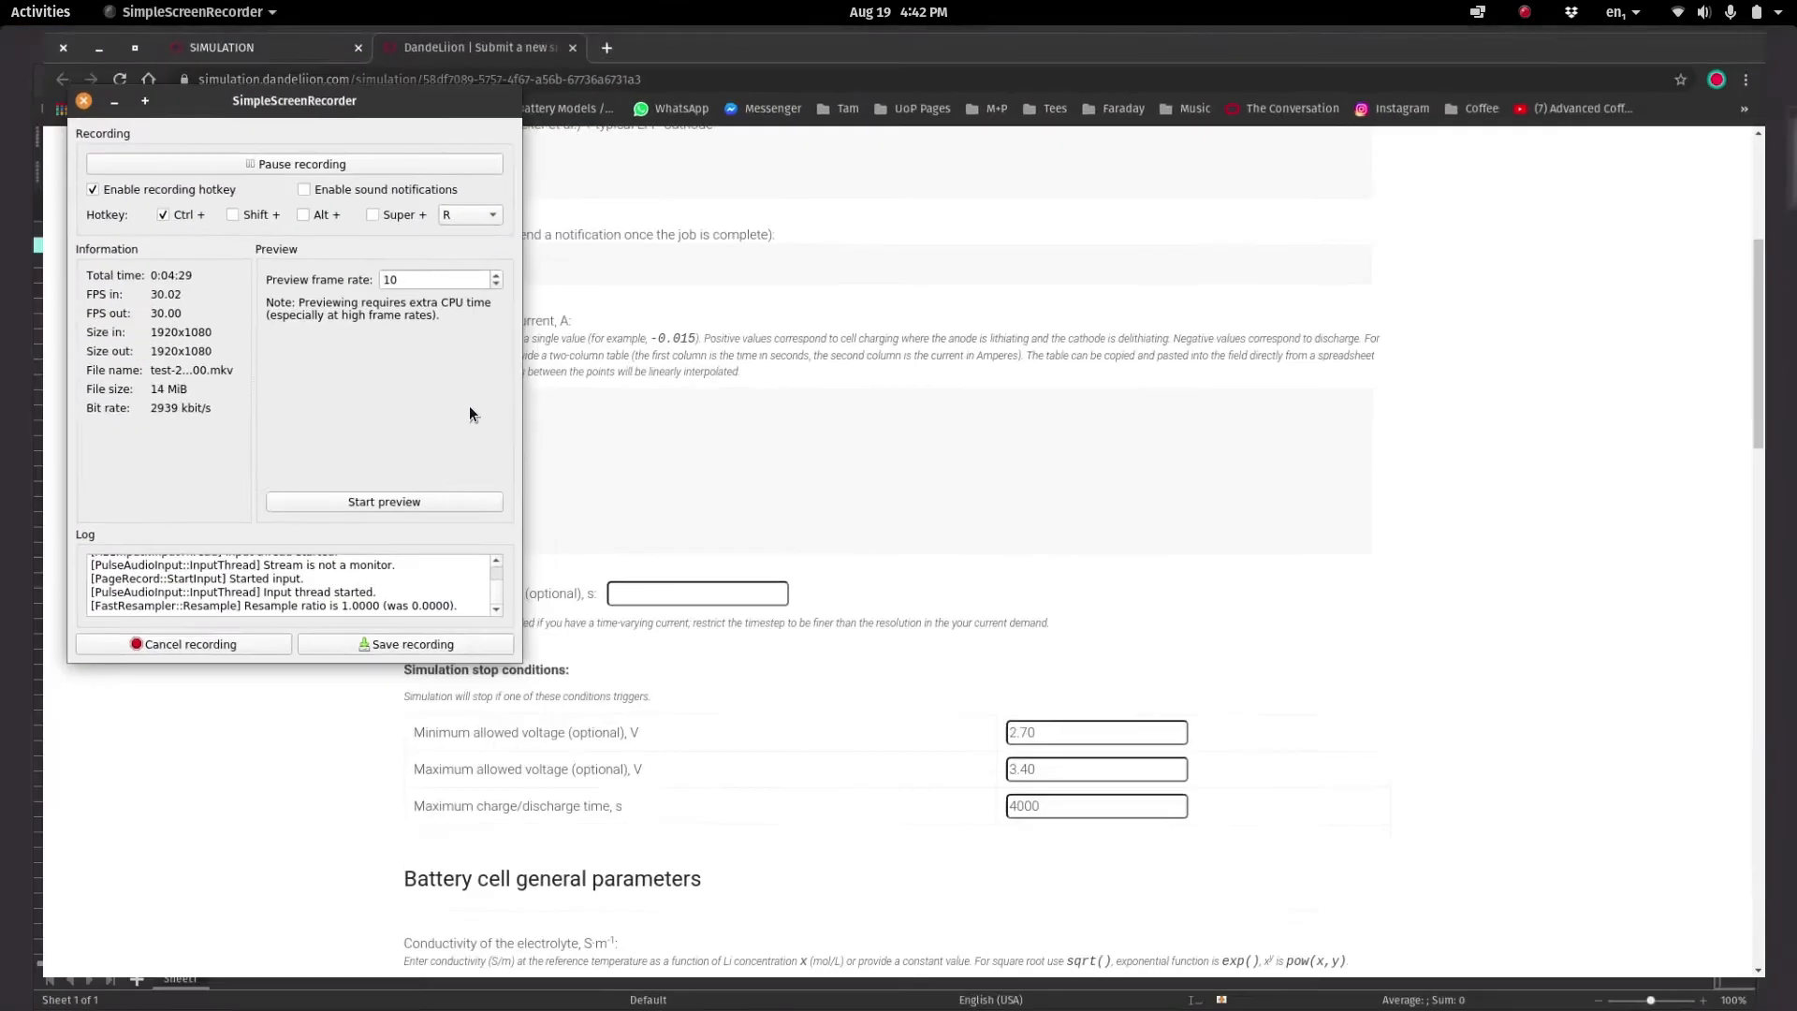